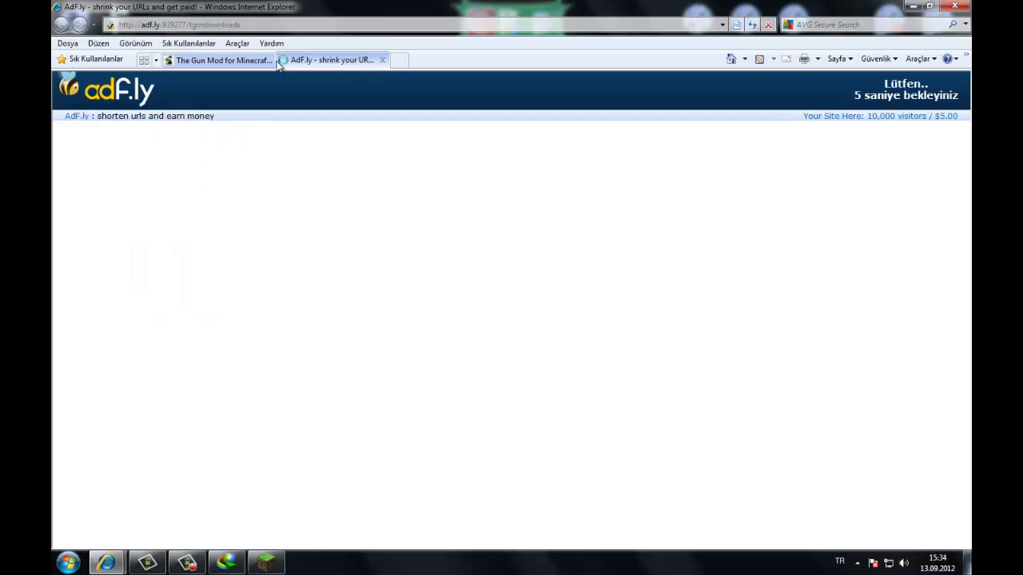
- Review the TheGunMod install instructions, then skip the AdF.ly advertisement to reach Heuristix's TheGunMod download page
click(251, 62)
scroll(320, 255, down, 3)
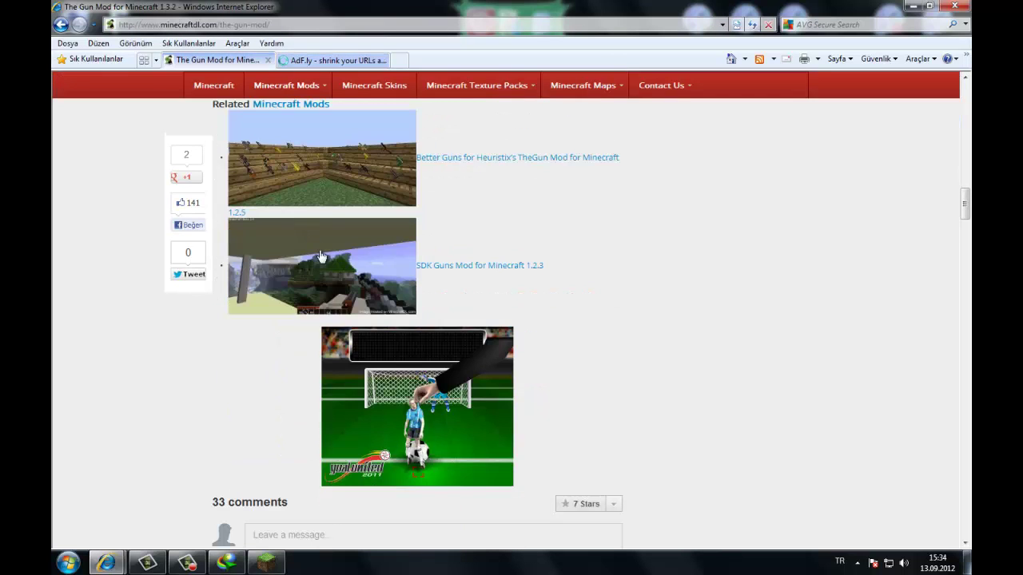
scroll(320, 256, down, 1)
scroll(323, 259, up, 3)
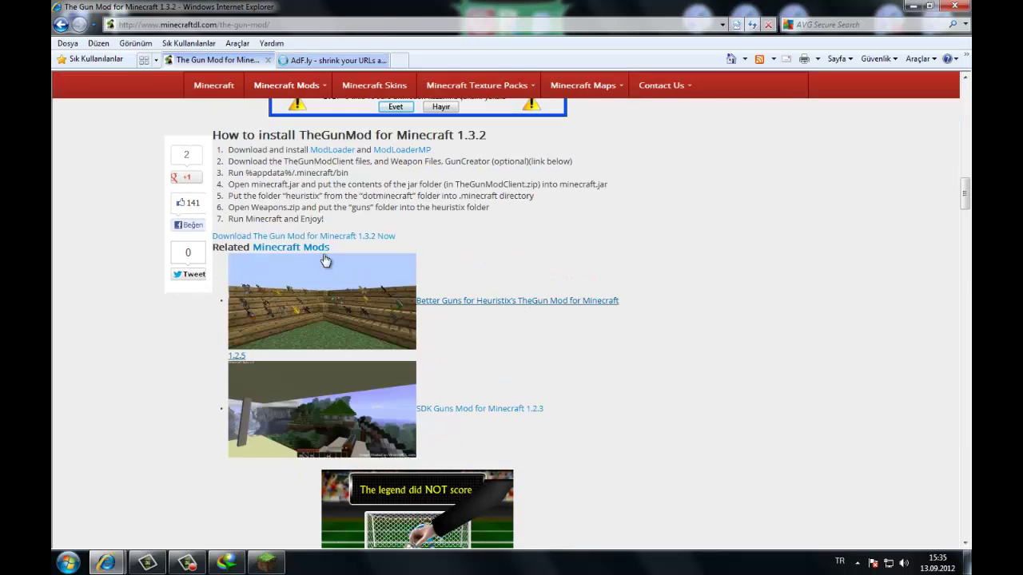
scroll(304, 245, up, 1)
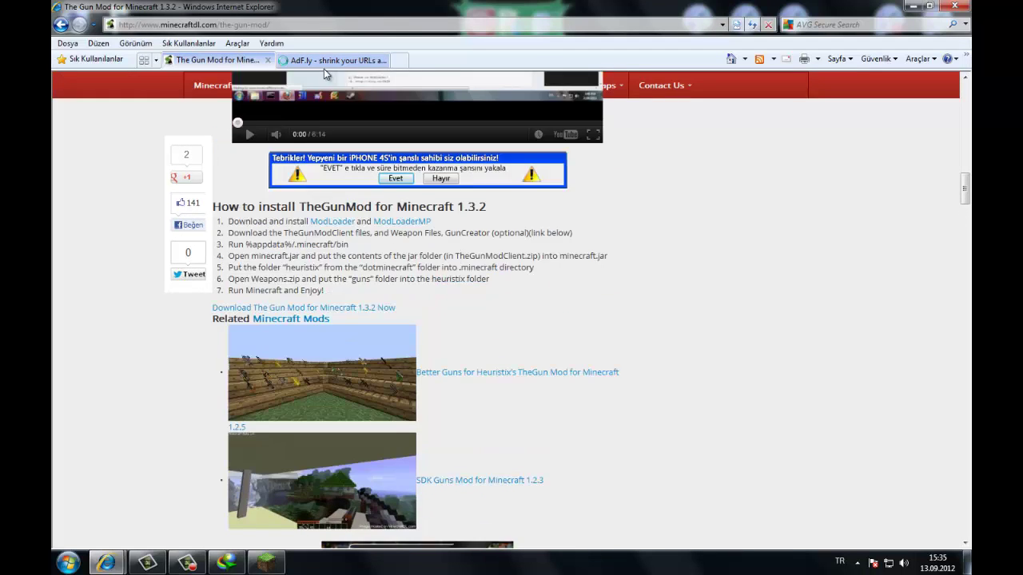
click(328, 62)
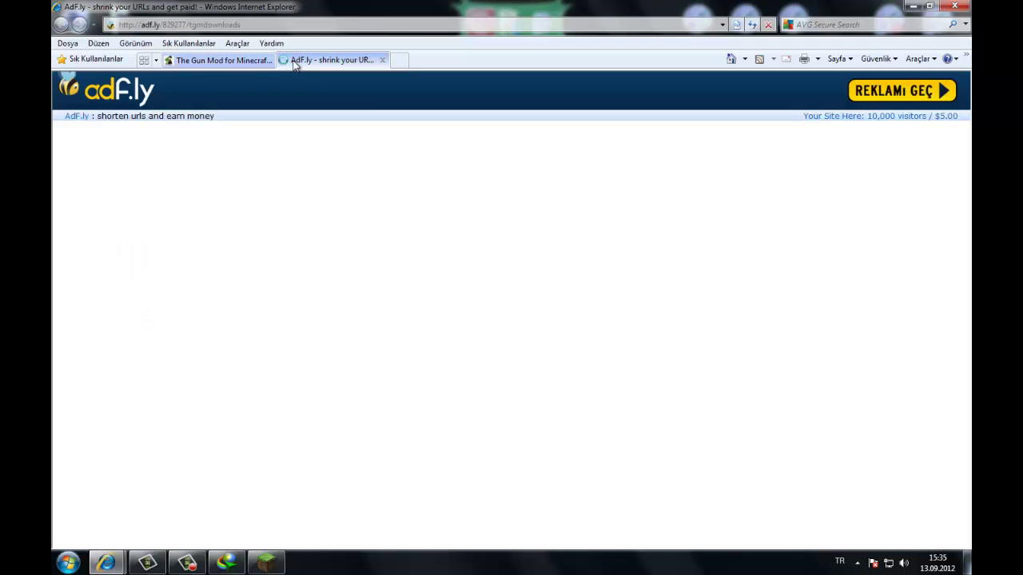
click(883, 92)
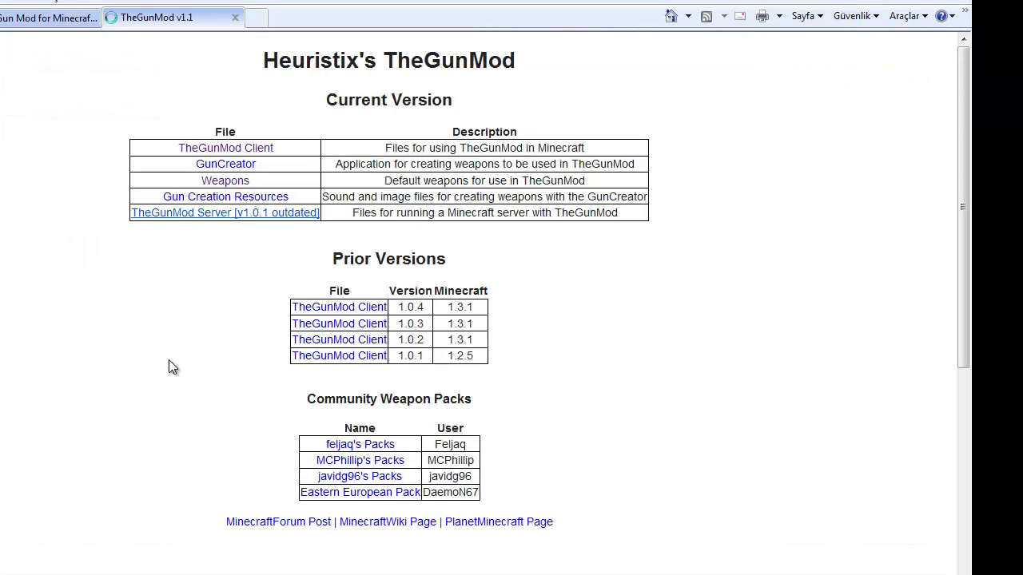
- Open the current TheGunMod Client and Weapons download links in separate new tabs and close the TheGunMod v1.1 page
click(248, 148)
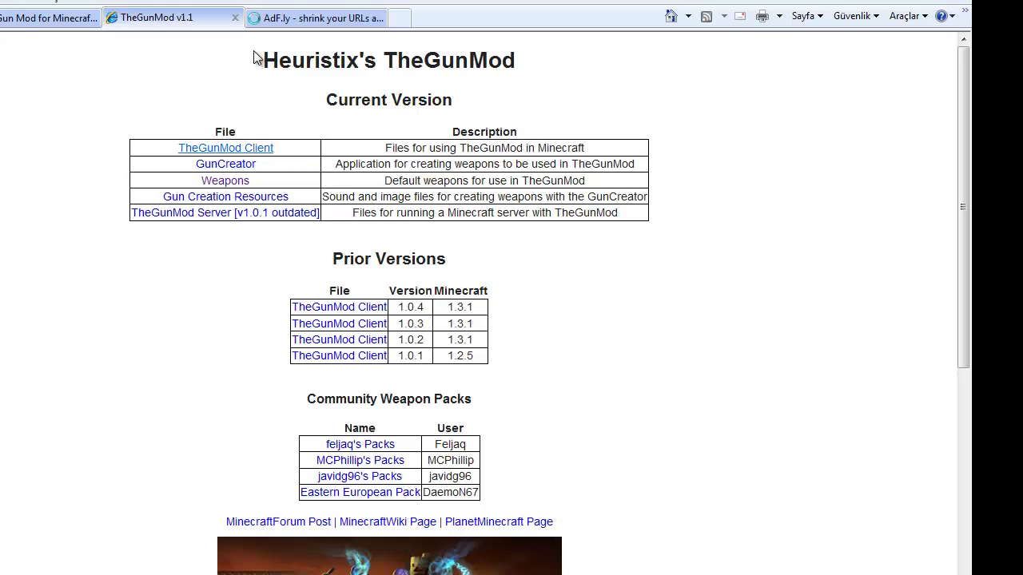
right_click(216, 149)
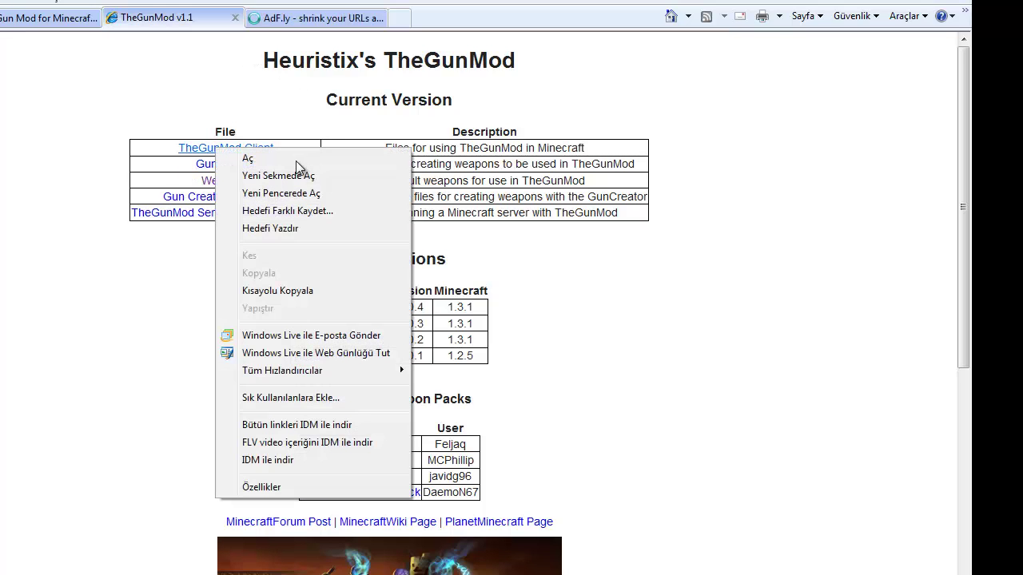
click(167, 269)
right_click(220, 187)
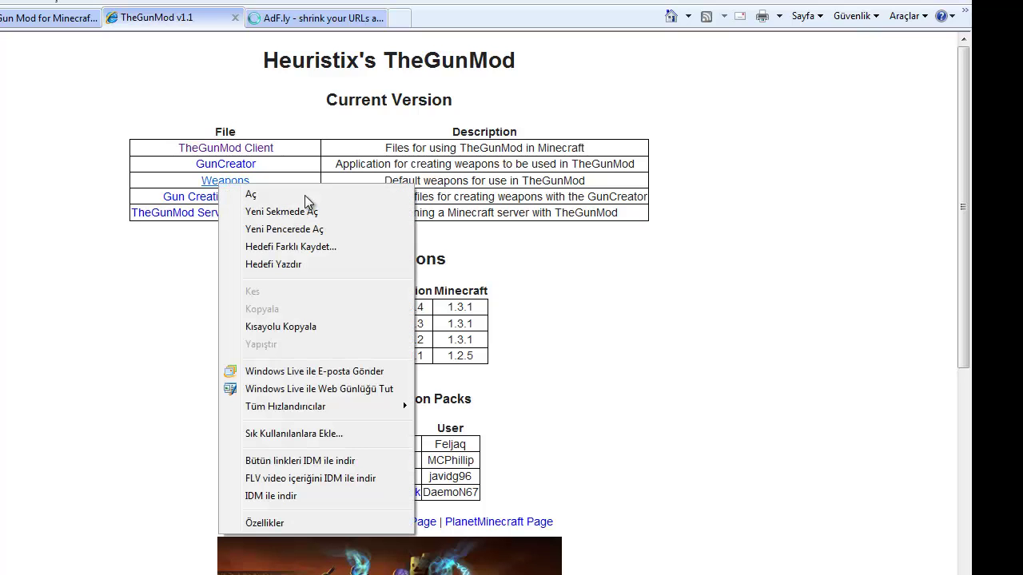
click(281, 212)
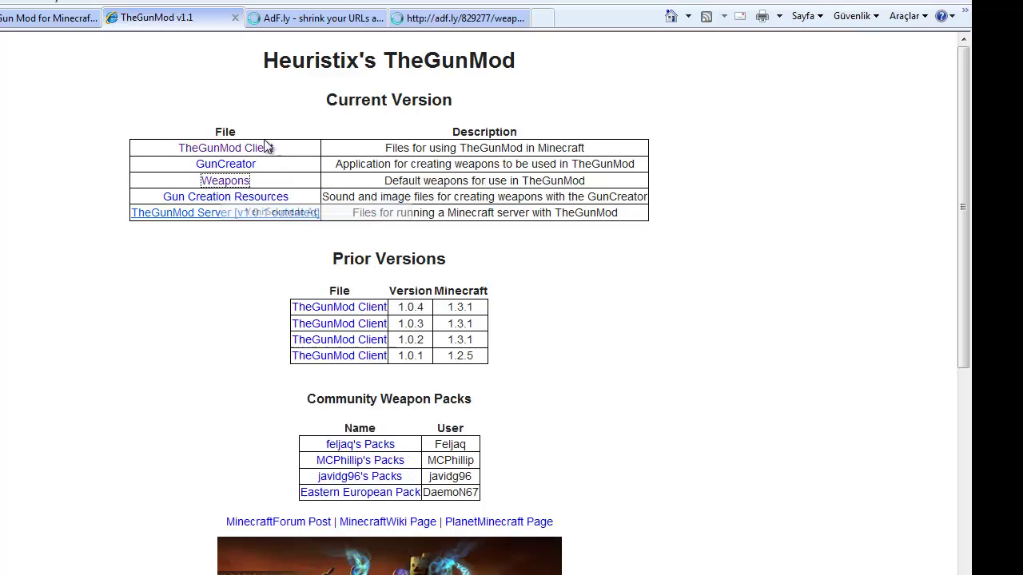
click(236, 19)
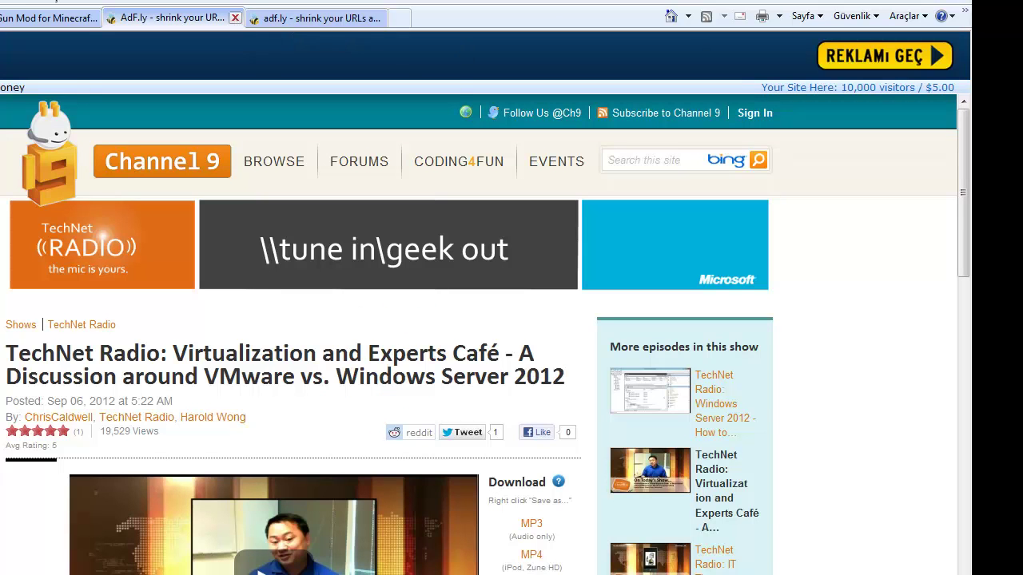
- Download TheGunMod Client.zip into the Compressed downloads folder and dismiss the completion dialog
mouse_move(358, 172)
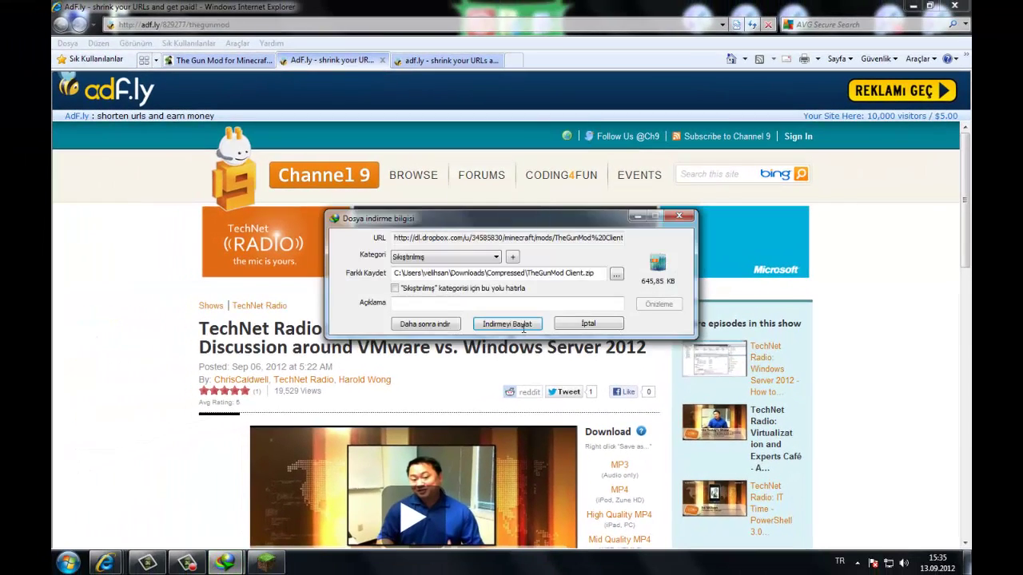
click(523, 324)
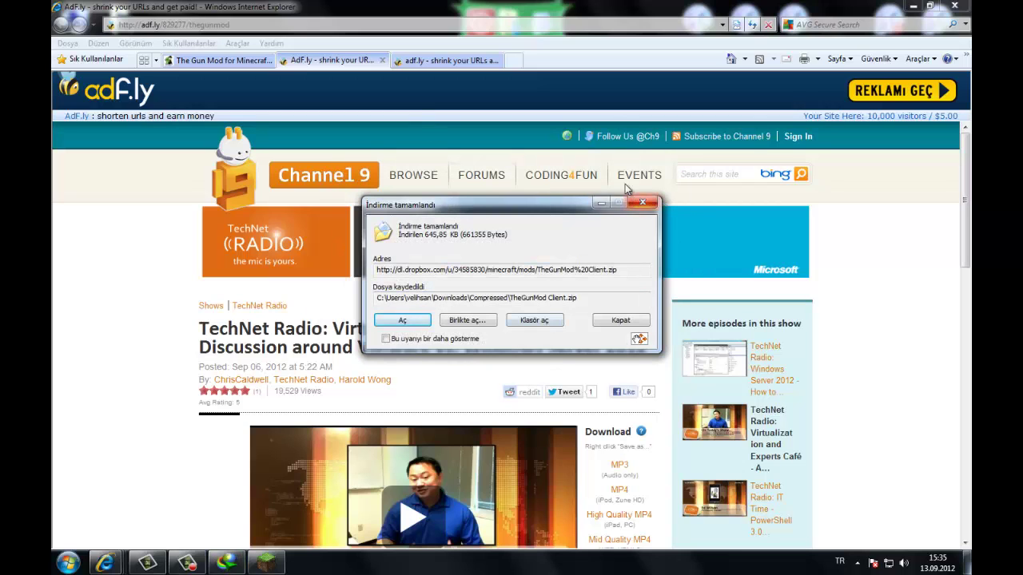
click(641, 203)
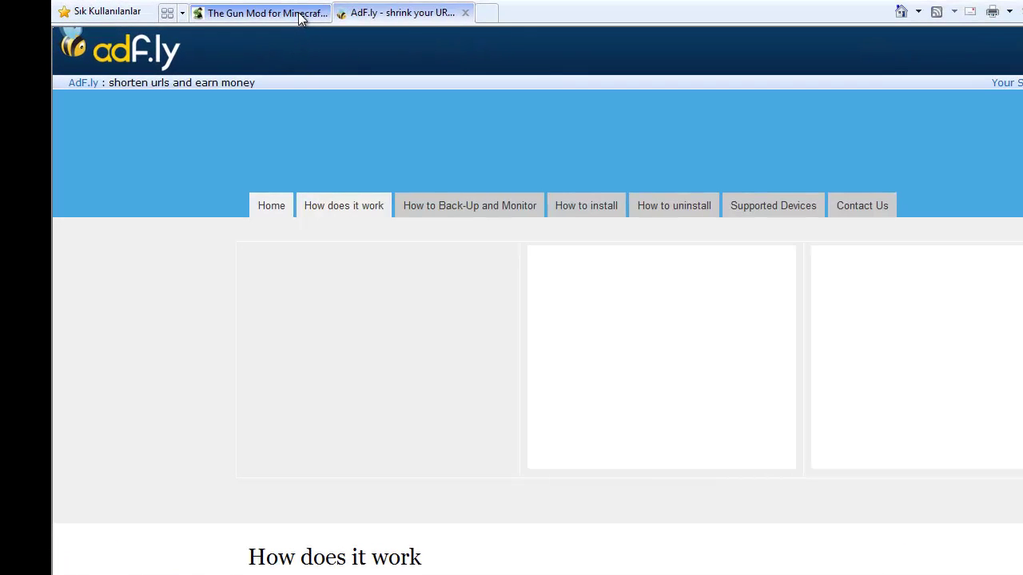
- Close the Gun Mod article page, download Weapons.zip into the Compressed downloads folder, and close the browser
click(304, 15)
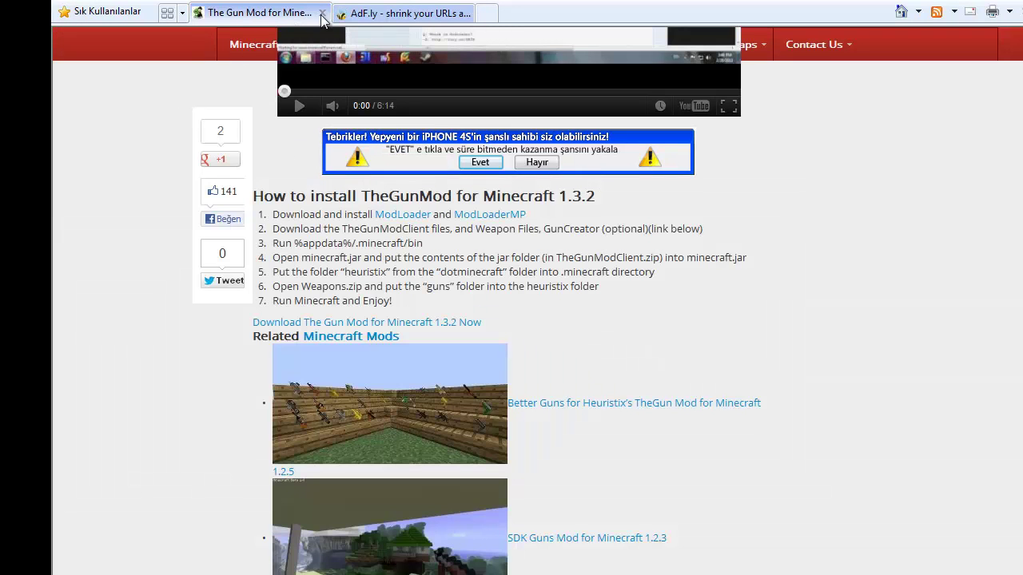
click(322, 14)
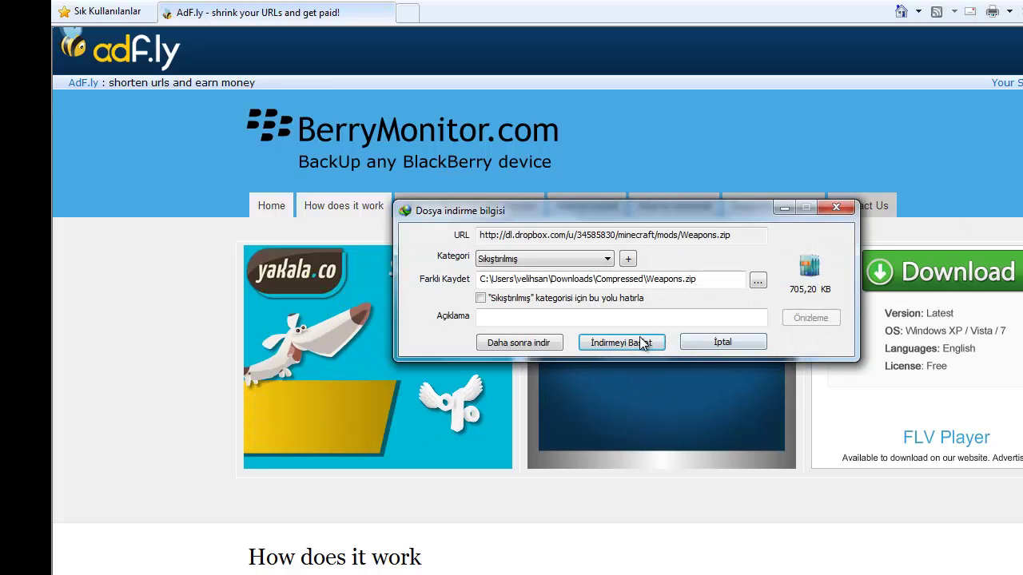
click(644, 344)
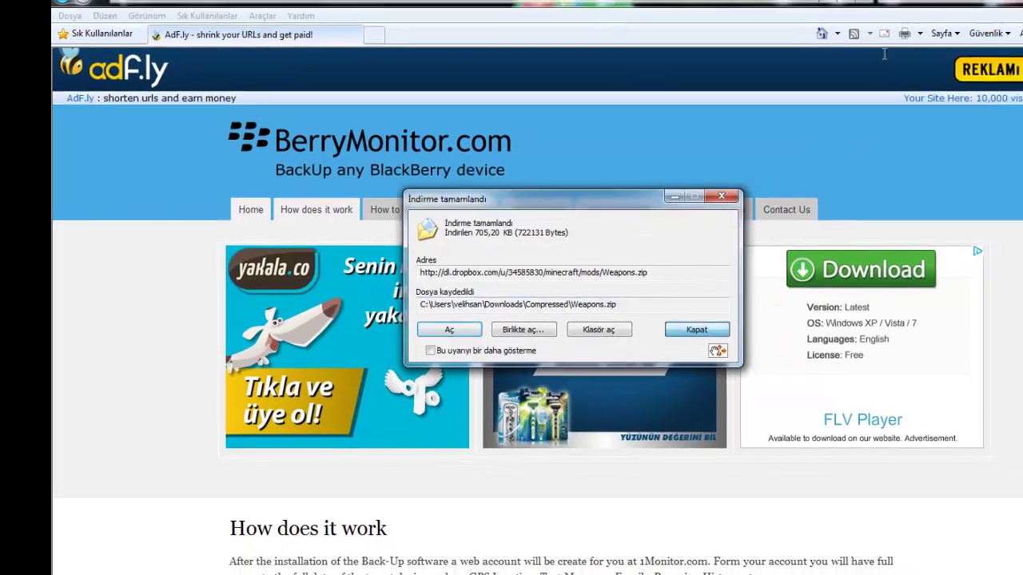
click(760, 337)
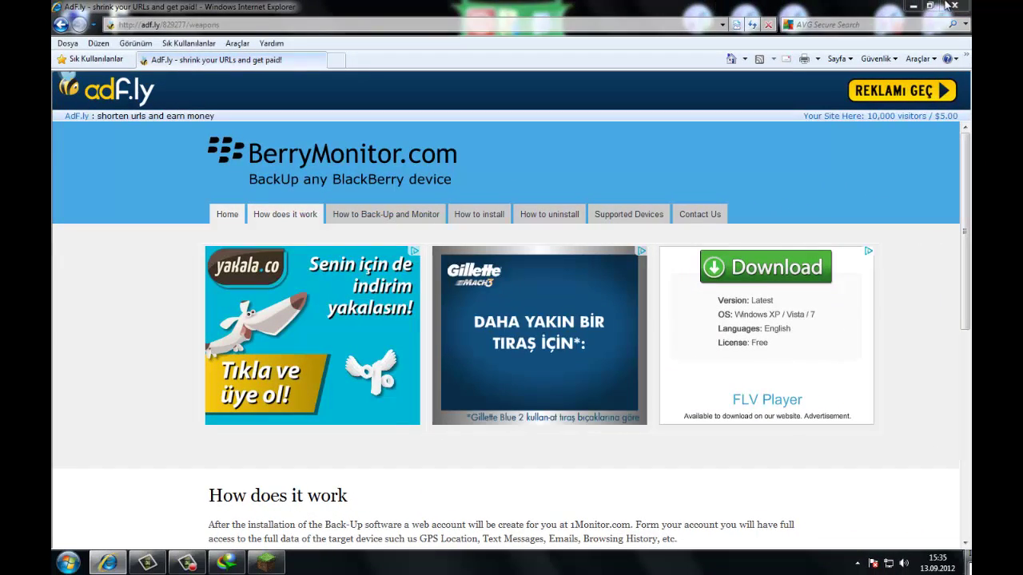
click(954, 6)
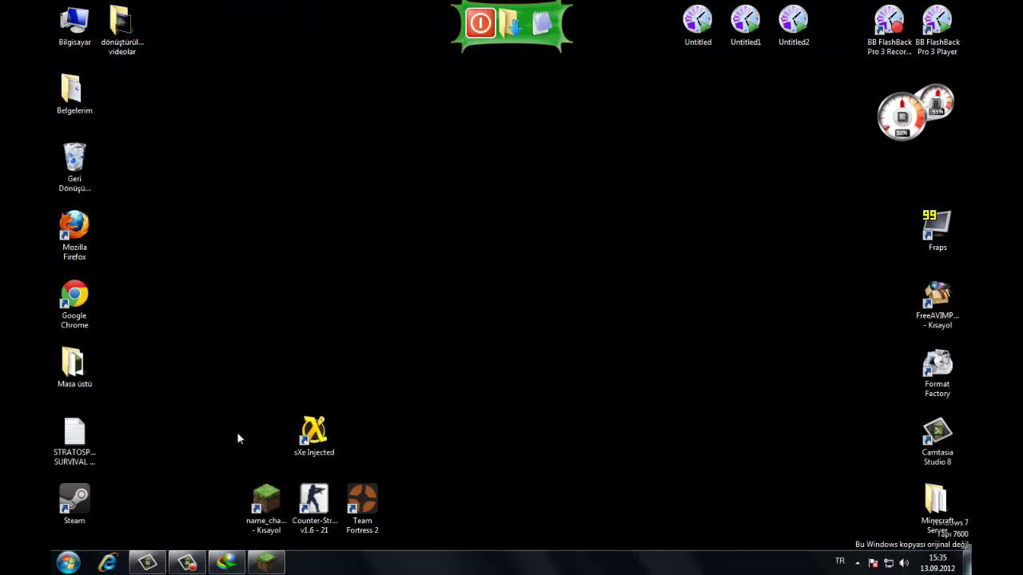
- Open the .minecraft\bin folder under AppData\Roaming and snap its window to the right half of the screen
key(super+r)
click(167, 517)
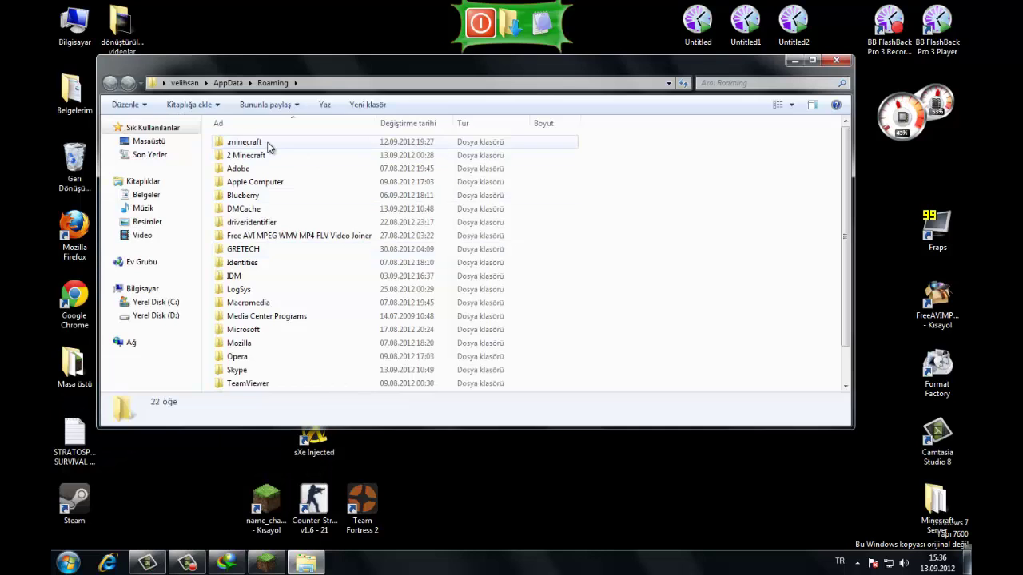
double_click(267, 146)
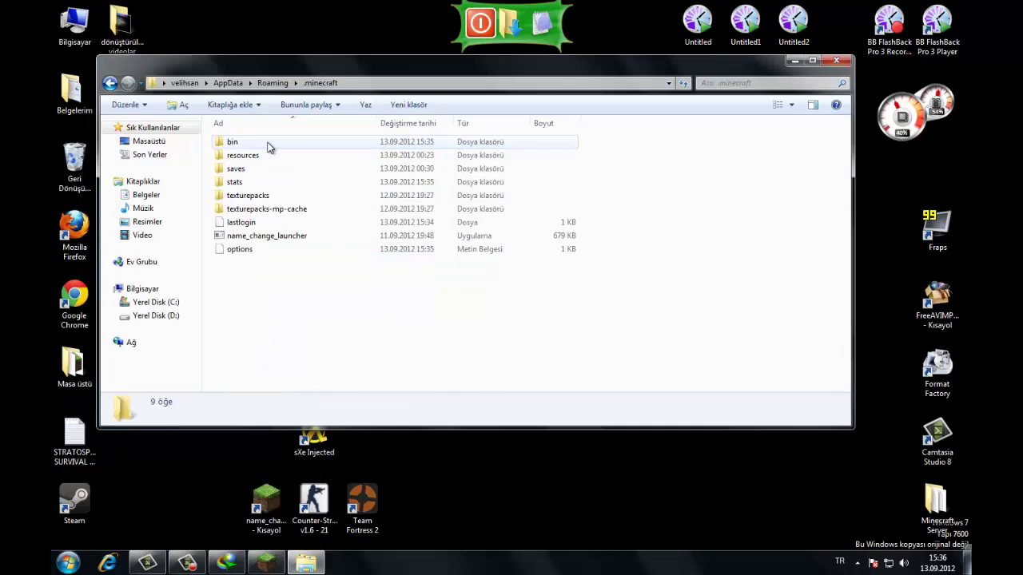
drag(336, 315, 258, 78)
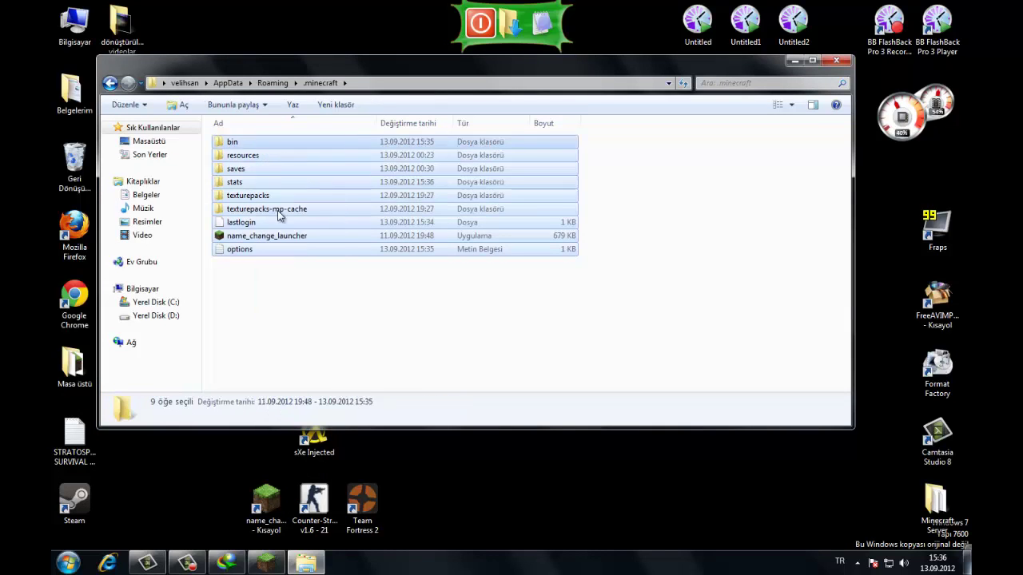
click(266, 149)
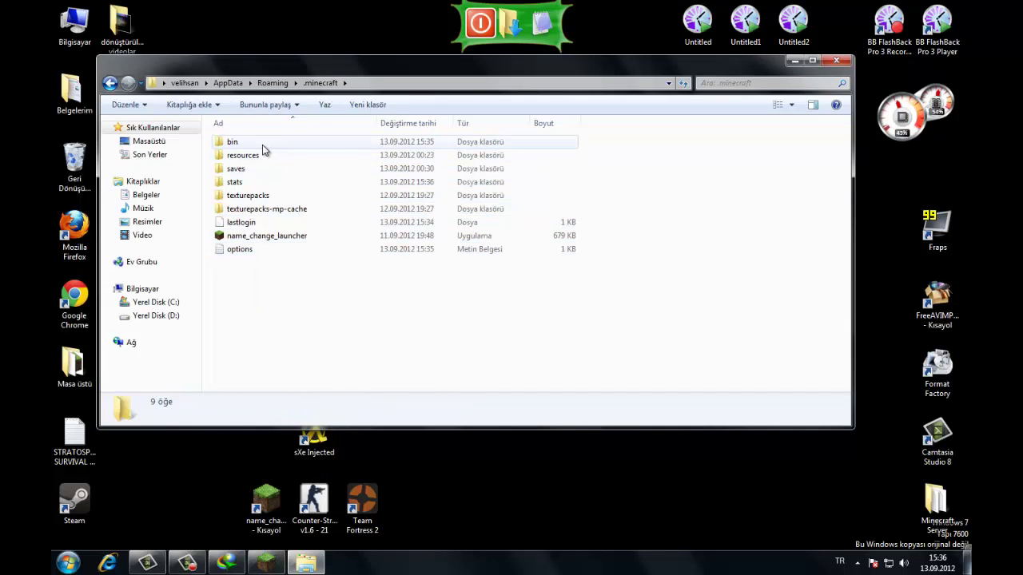
double_click(262, 145)
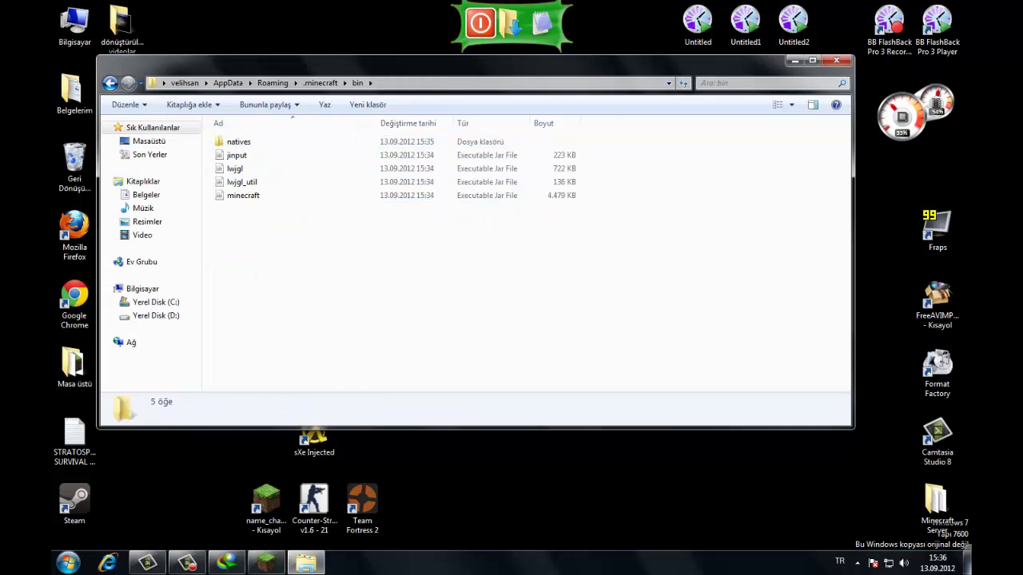
key(super+Right)
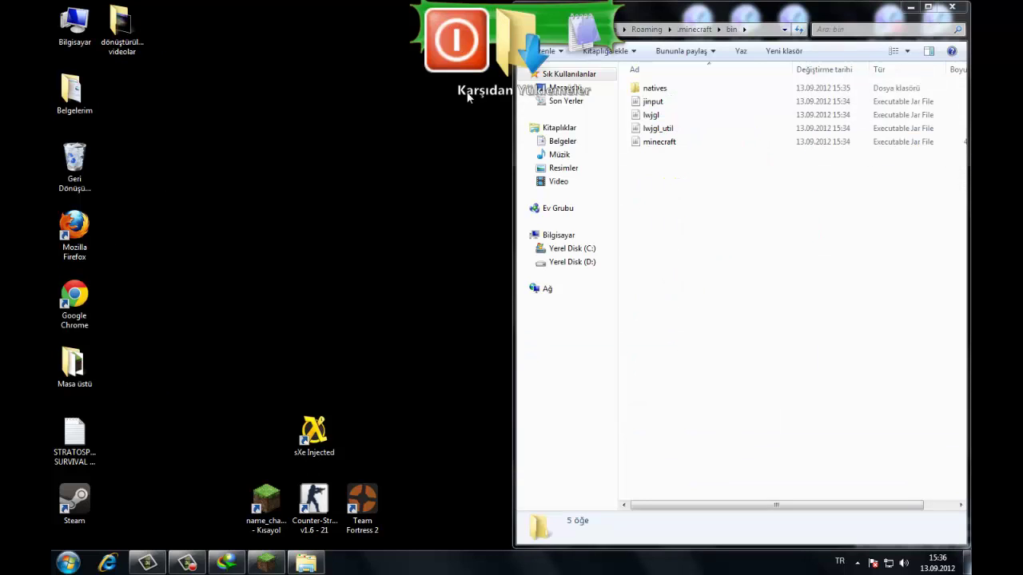
- Open the Compressed folder in Karşıdan Yüklemeler and place its window beside the bin folder window
click(511, 6)
drag(446, 86, 156, 85)
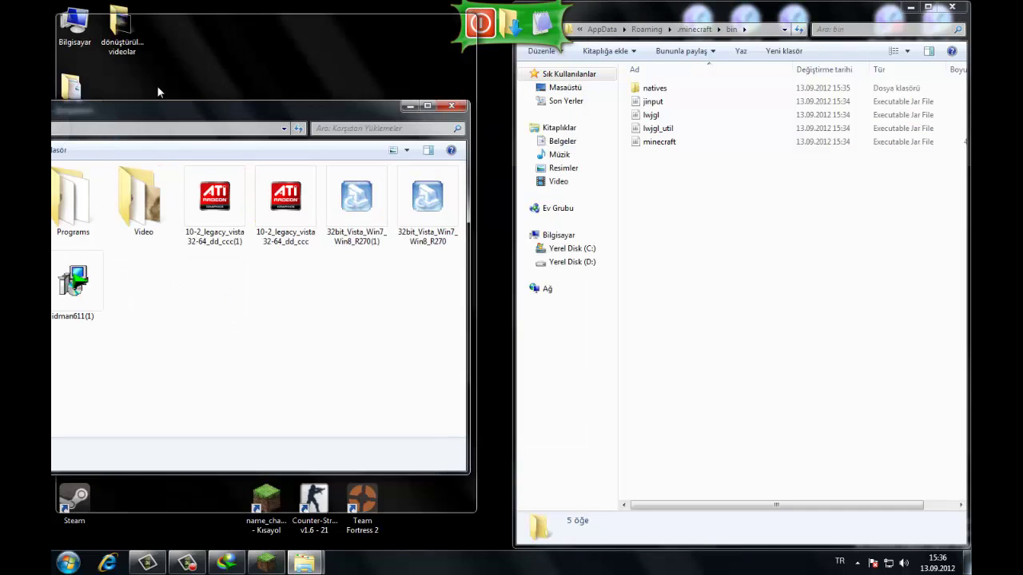
double_click(204, 94)
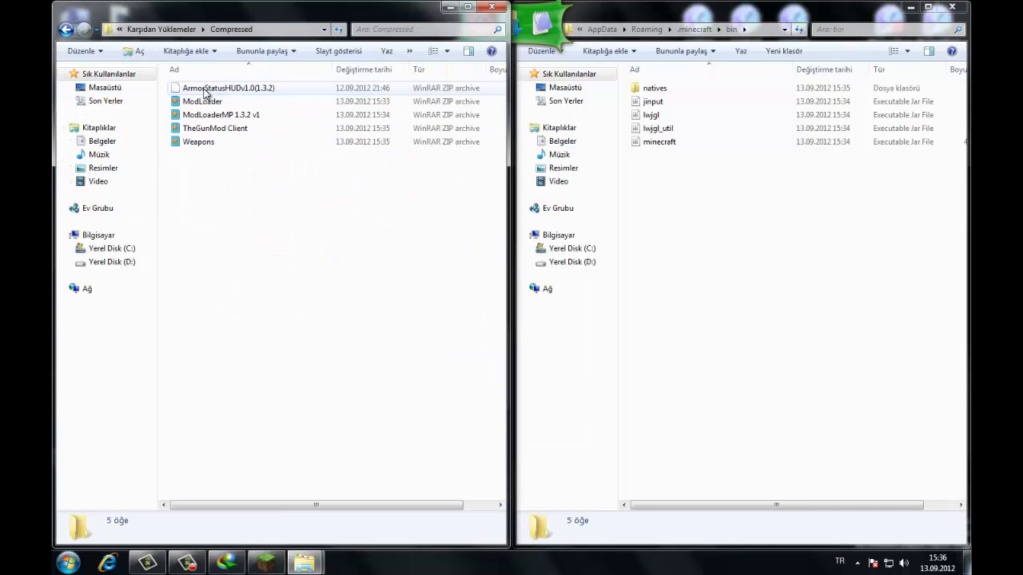
drag(209, 76, 213, 192)
click(213, 192)
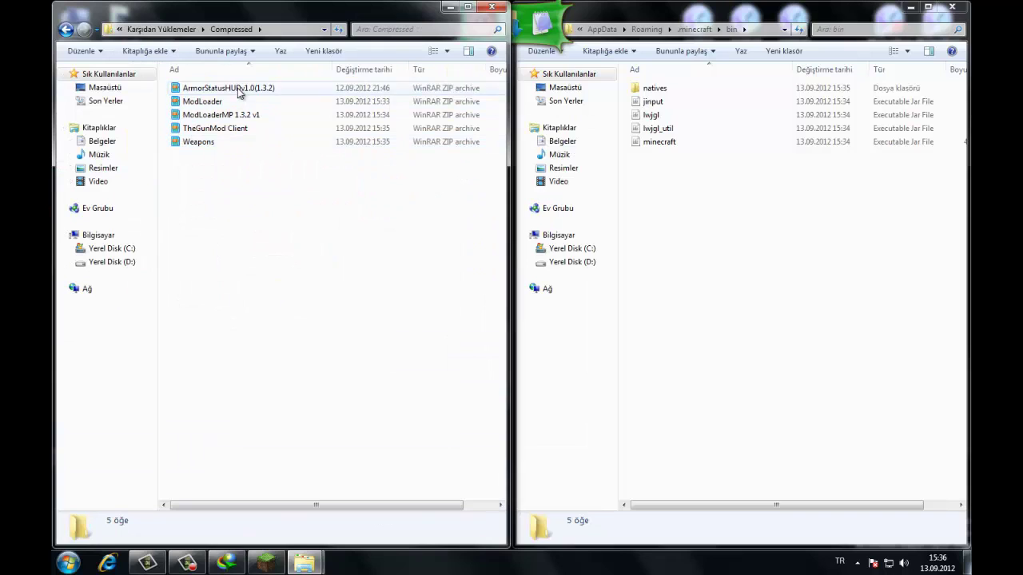
click(239, 91)
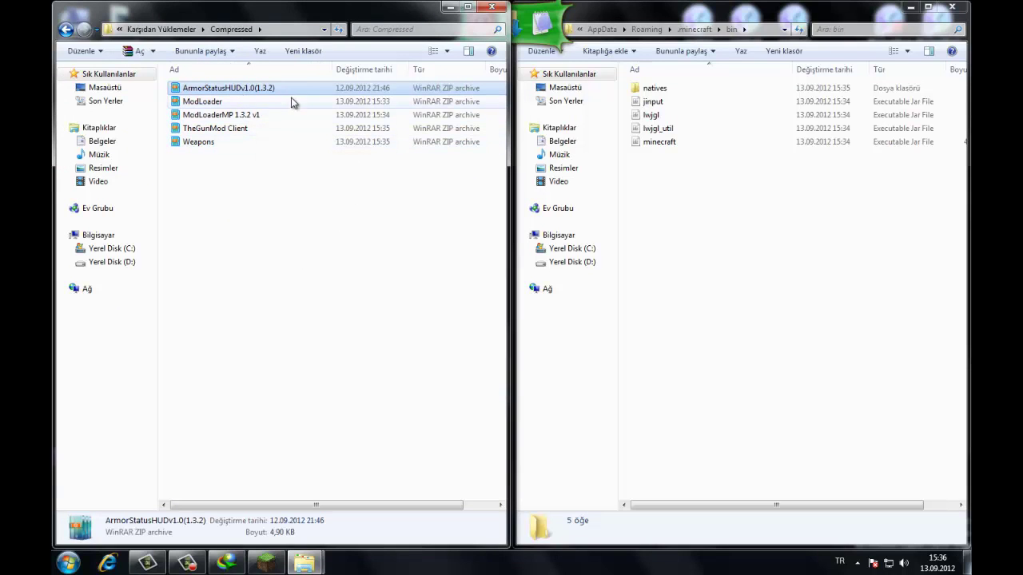
click(615, 12)
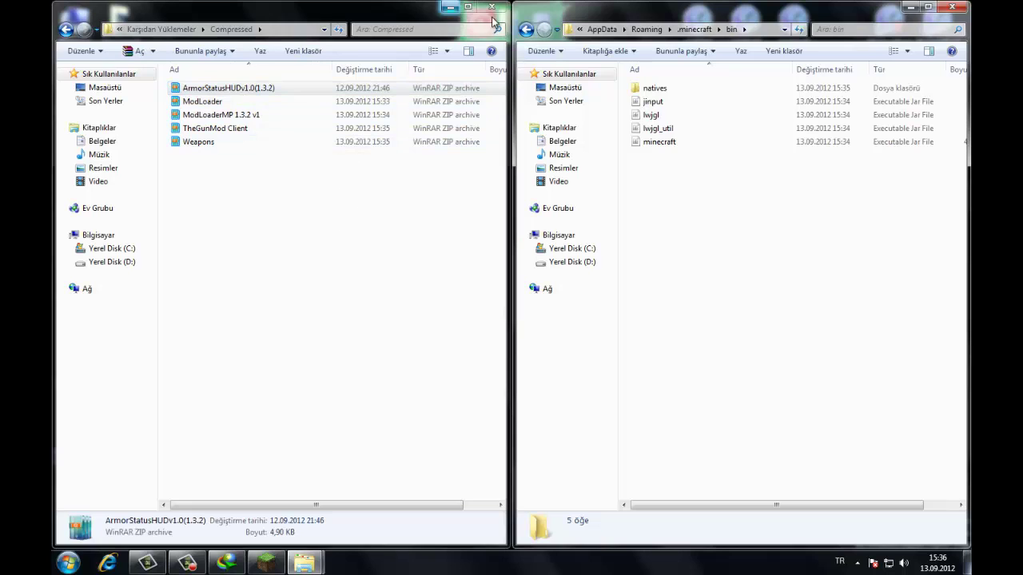
- Minimize the Compressed folder window and open the personal Minecraft folder on Yerel Disk (D:)
click(451, 10)
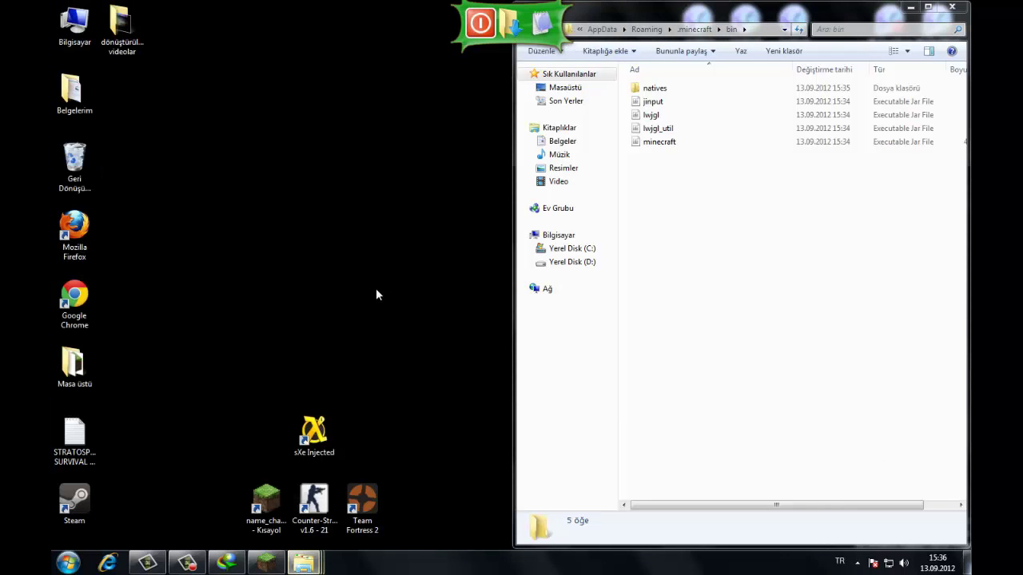
click(508, 23)
double_click(266, 196)
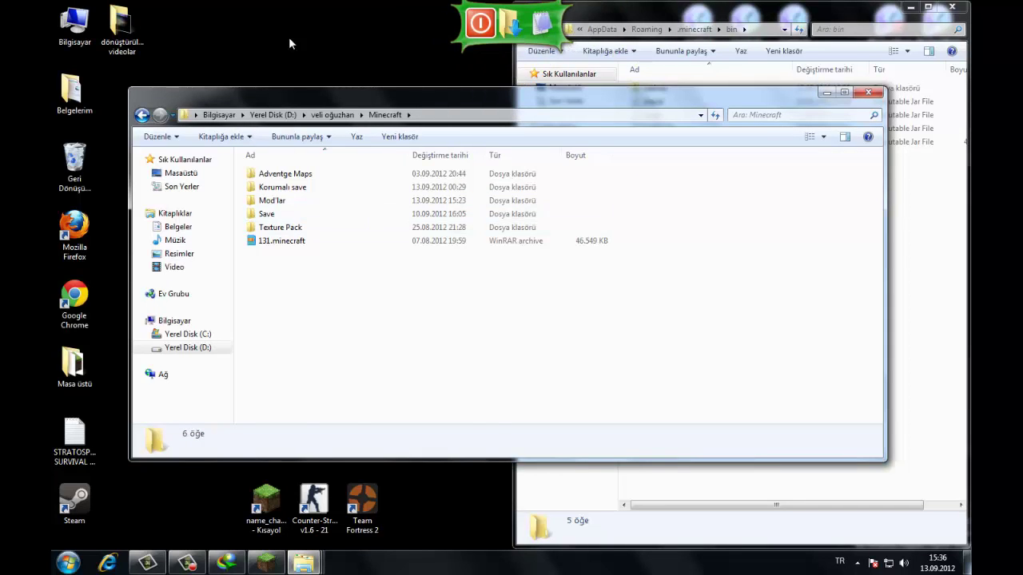
key(ctrl+a)
click(295, 295)
drag(287, 298, 275, 168)
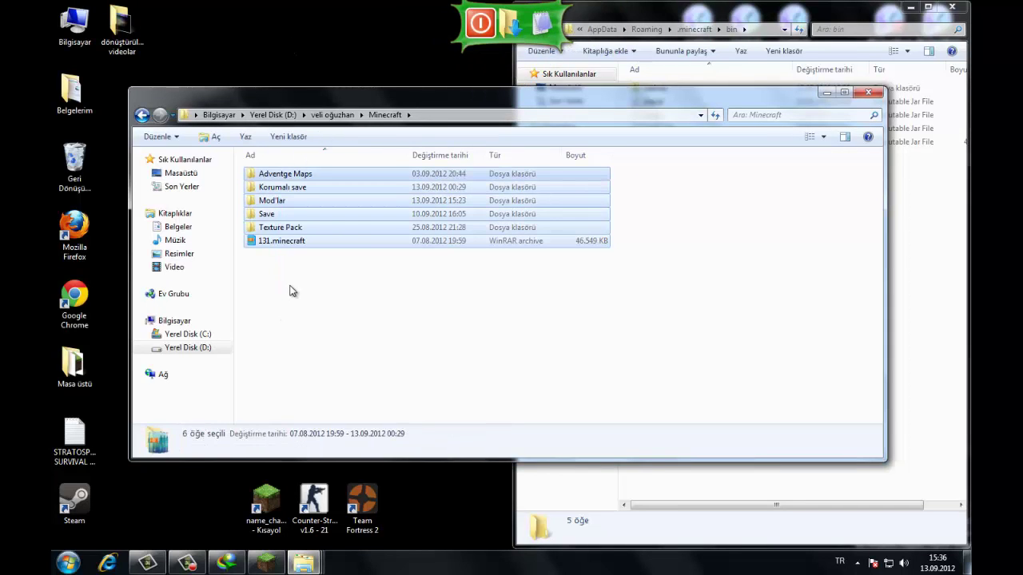
click(293, 291)
key(ctrl+a)
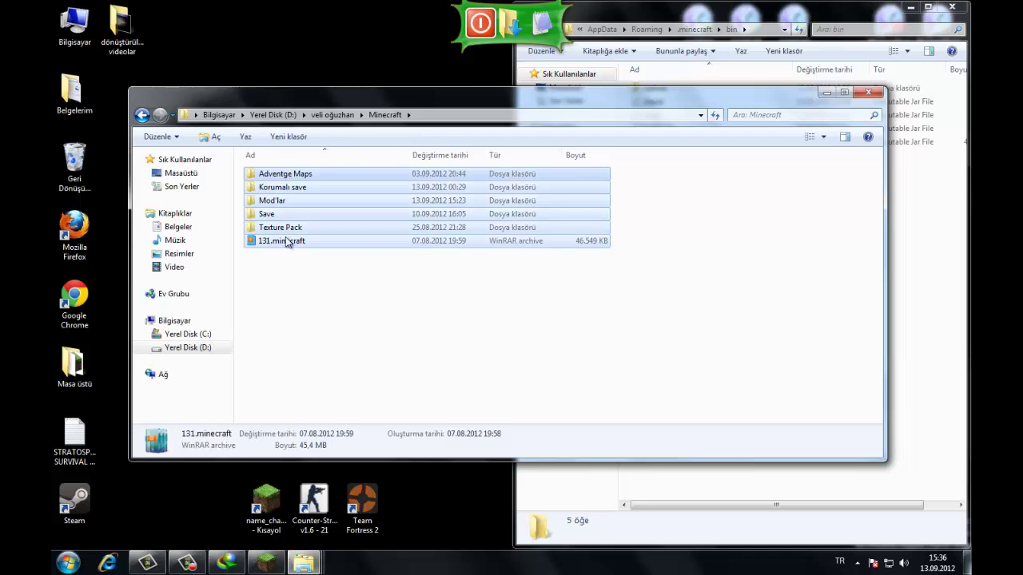
click(311, 255)
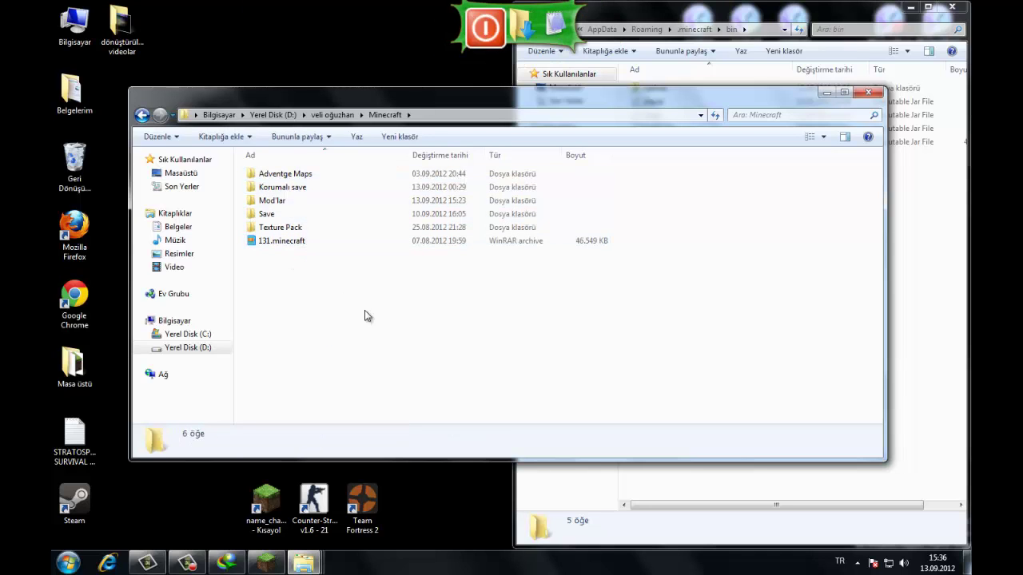
click(303, 187)
click(296, 175)
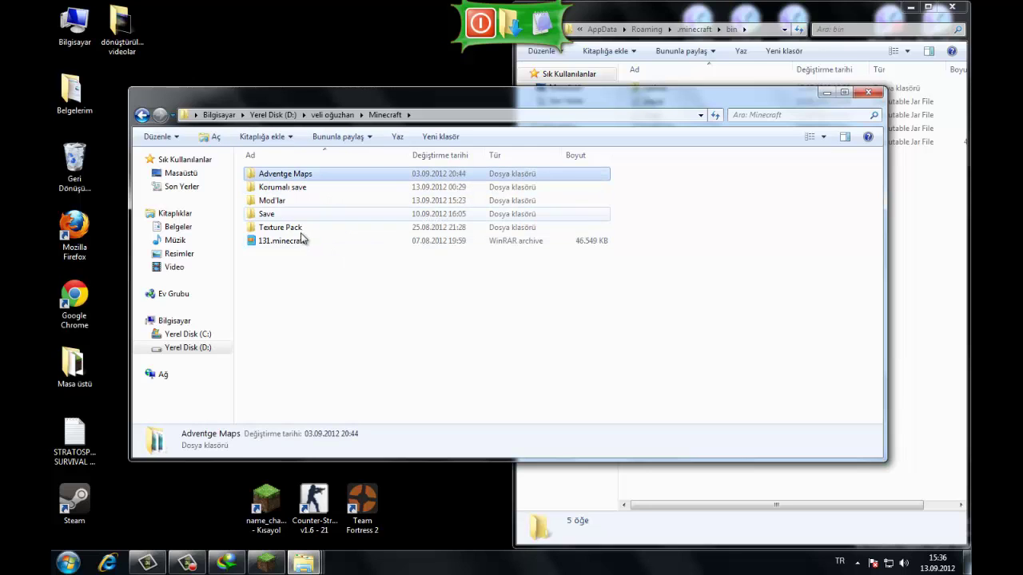
- Look through the mod archives and jar files in the Mod'lar folder, and close its window
double_click(265, 203)
key(ctrl+a)
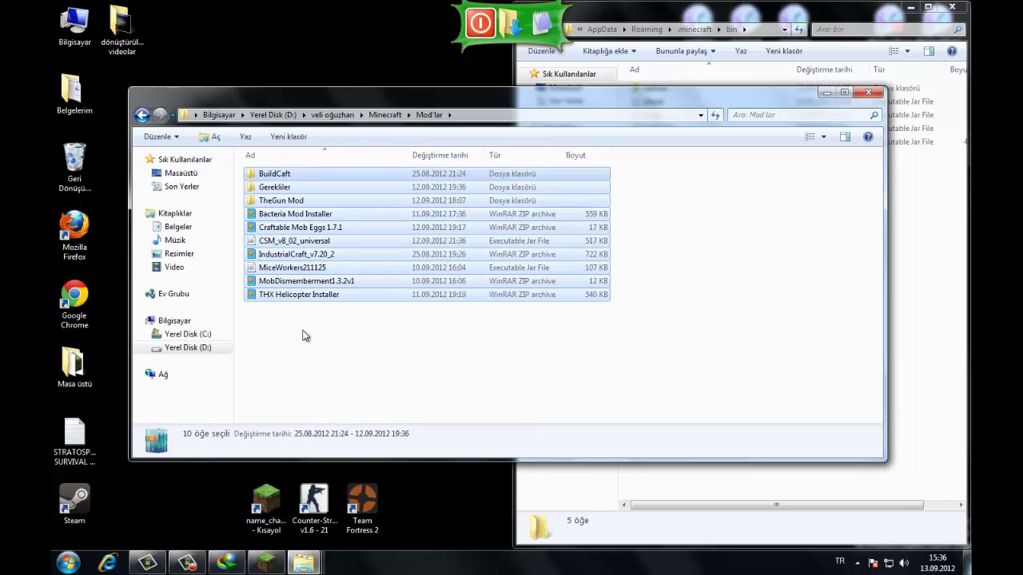
click(304, 335)
click(284, 295)
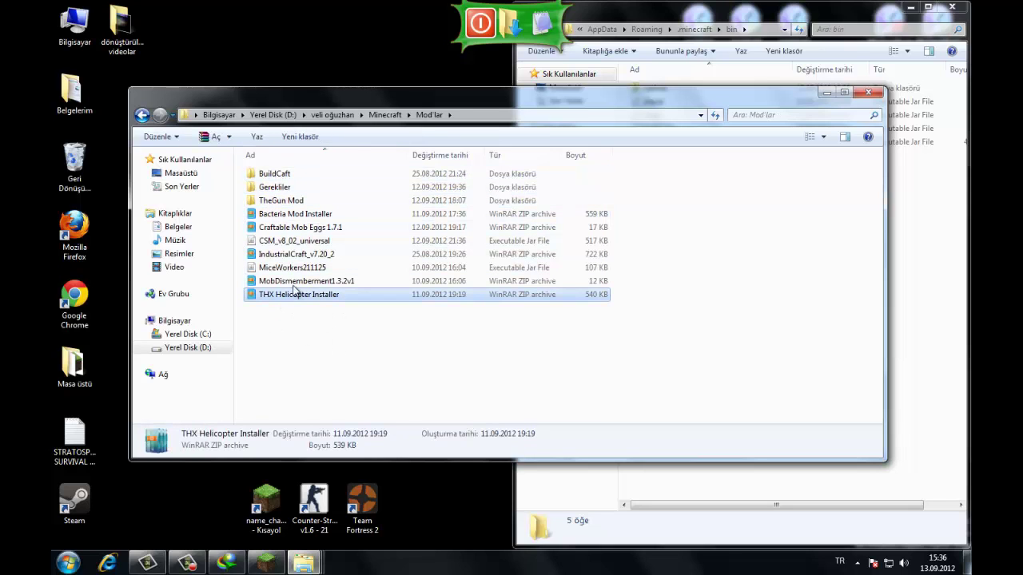
click(298, 280)
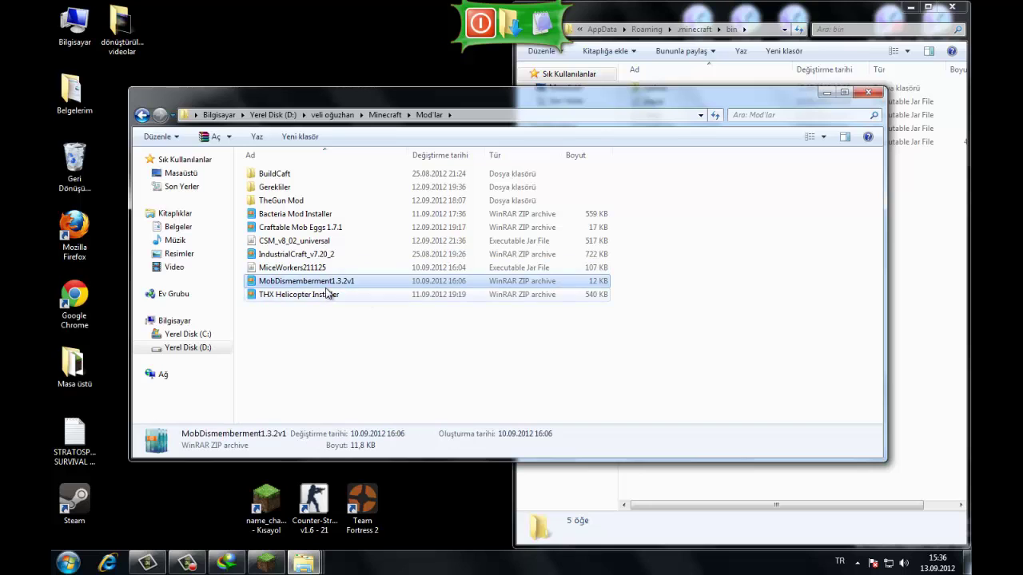
click(323, 269)
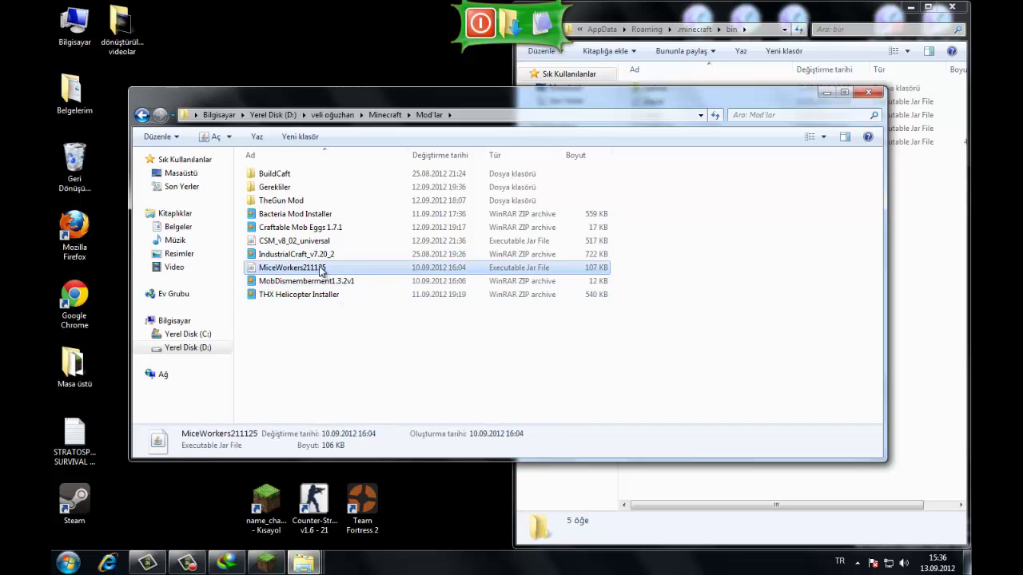
click(305, 255)
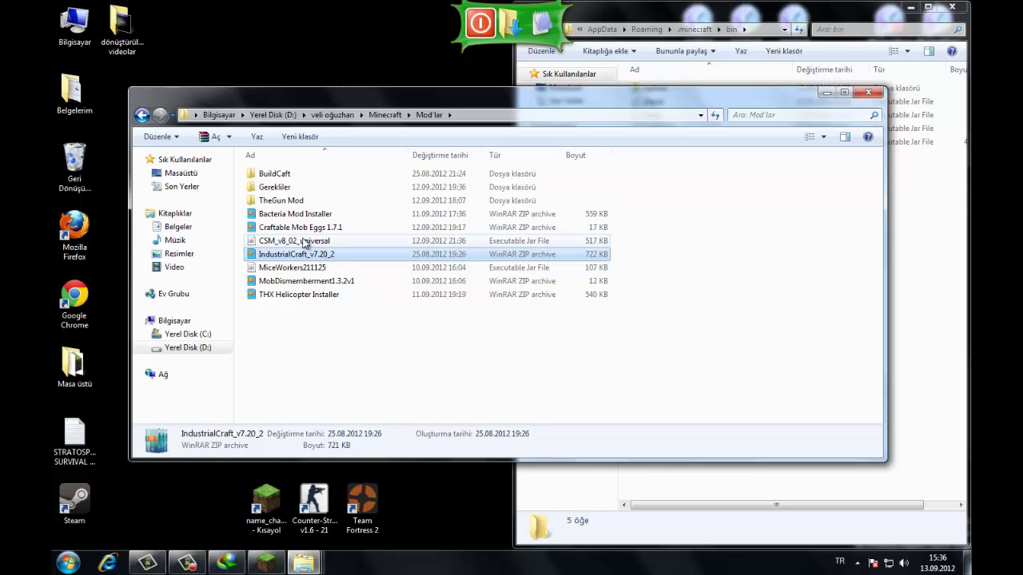
click(307, 244)
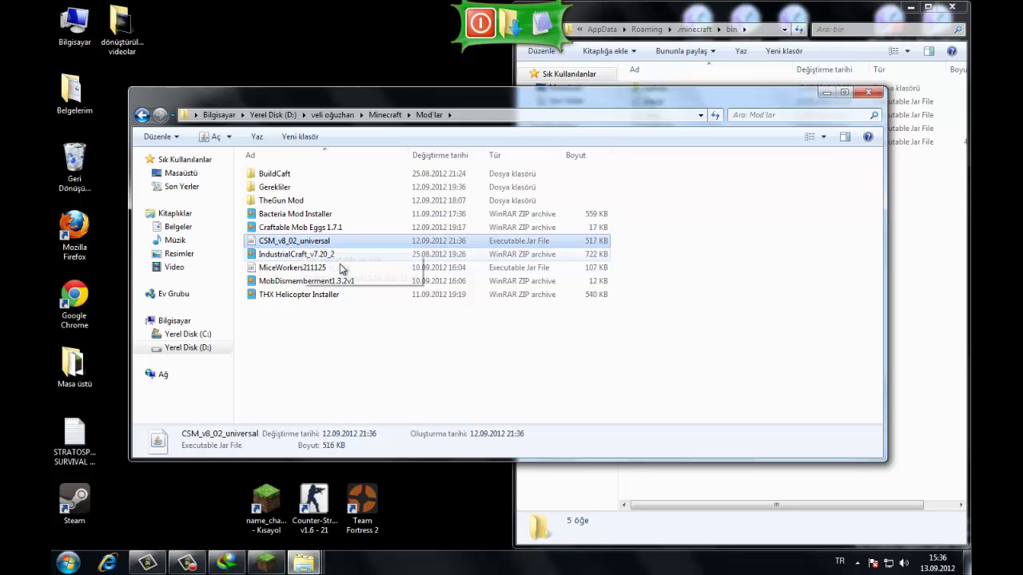
click(310, 229)
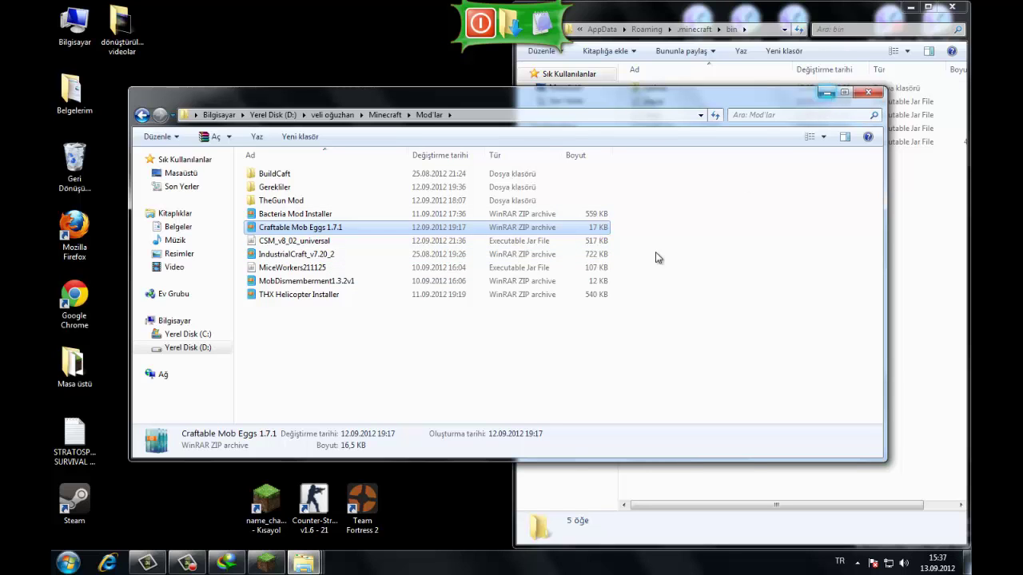
key(alt+F4)
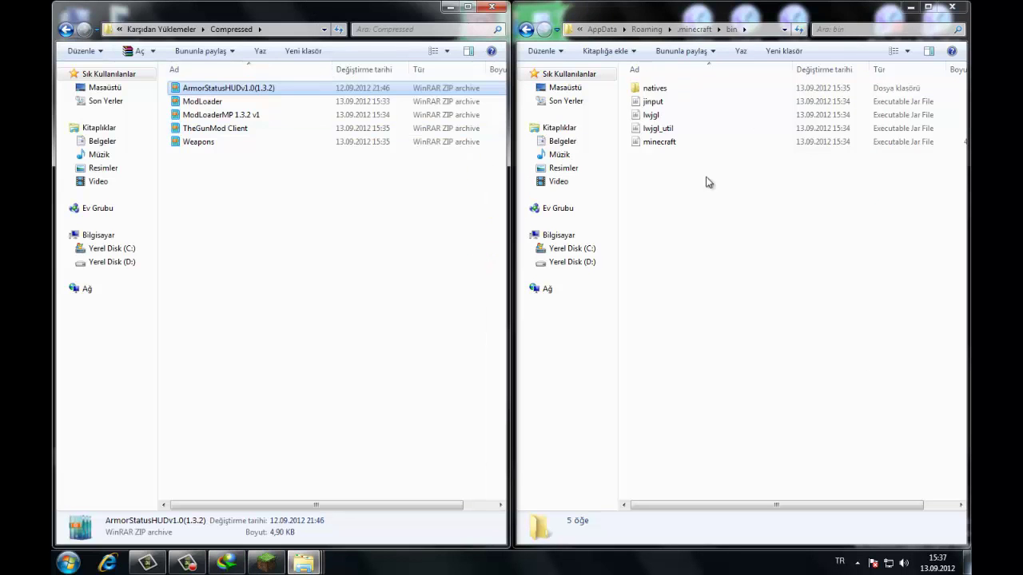
- Open the minecraft jar file from the bin folder in WinRAR and place its window beside the Compressed folder
click(669, 141)
right_click(668, 141)
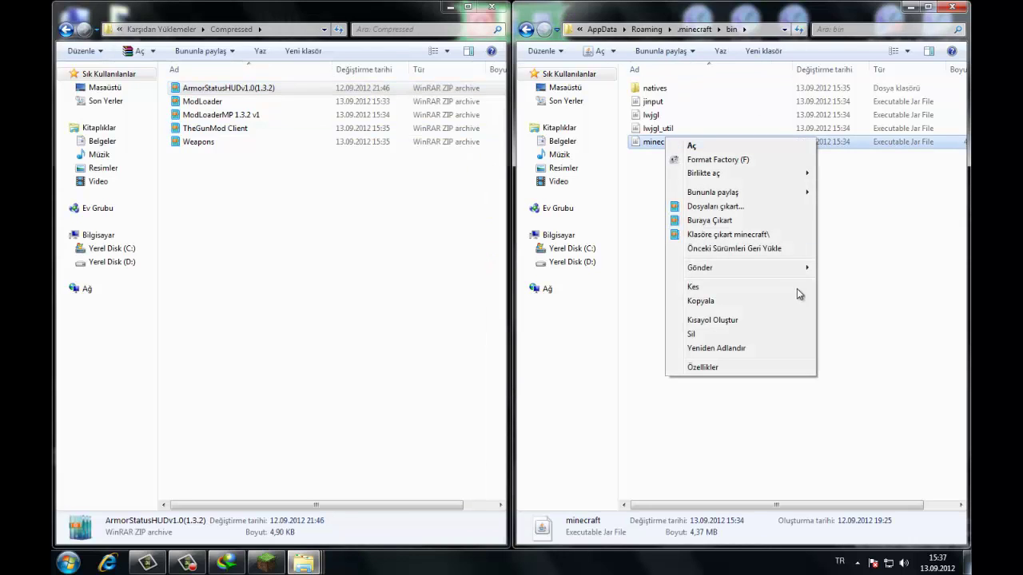
mouse_move(741, 174)
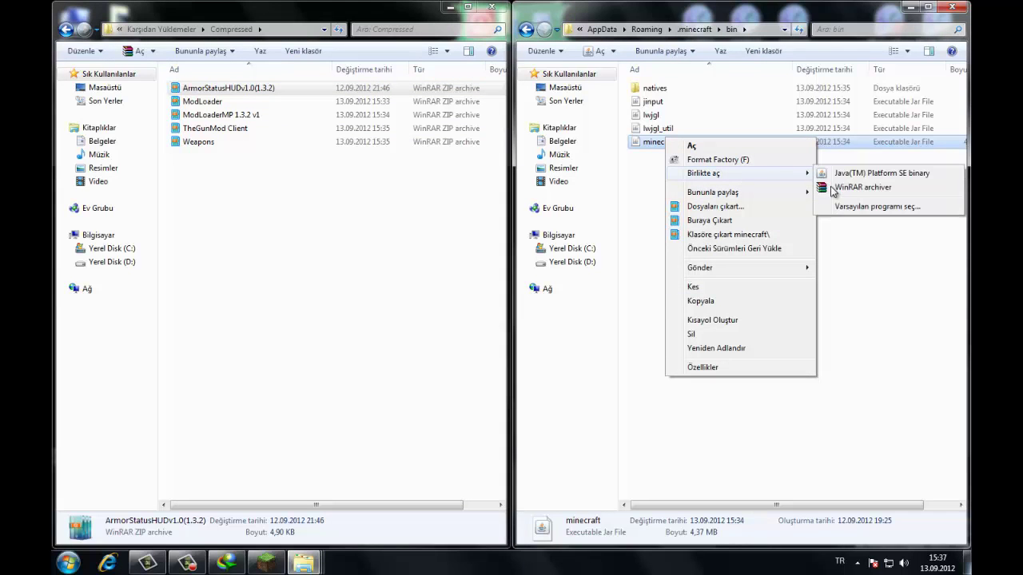
click(577, 91)
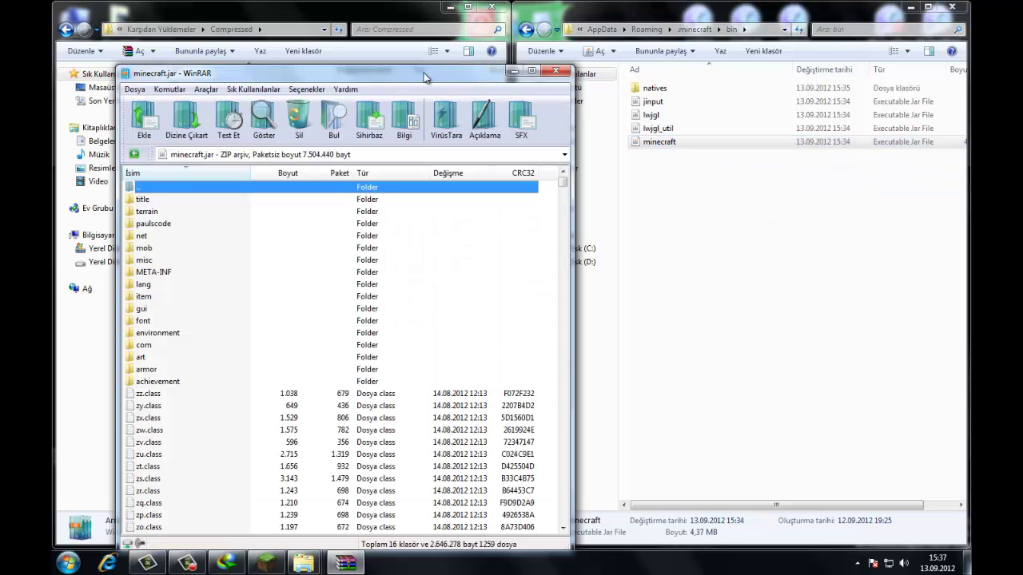
drag(359, 73, 1022, 32)
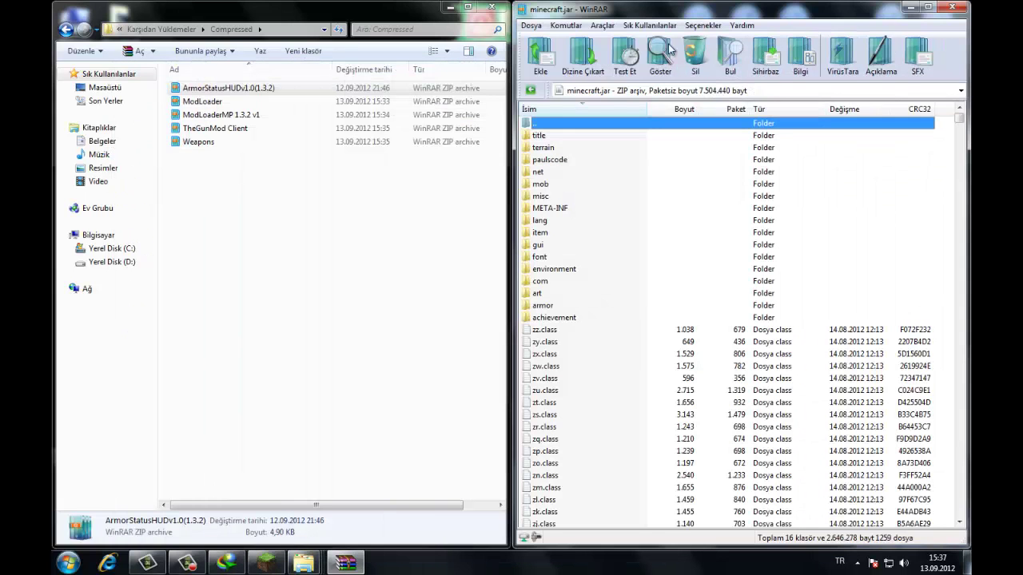
- Open the ModLoader archive from the Compressed folder and place its window beside the minecraft.jar window
click(214, 103)
double_click(214, 102)
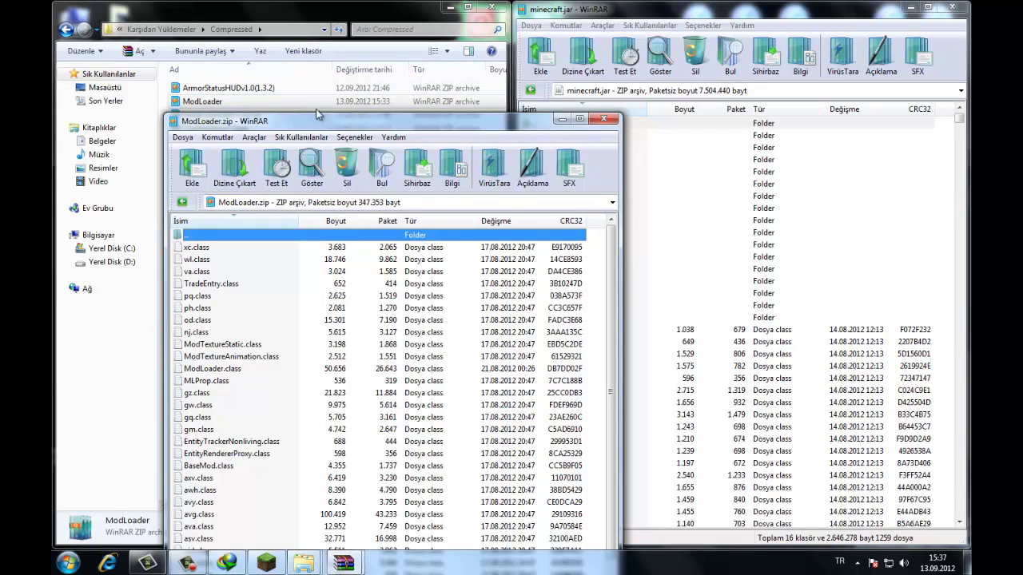
drag(318, 120, 0, 16)
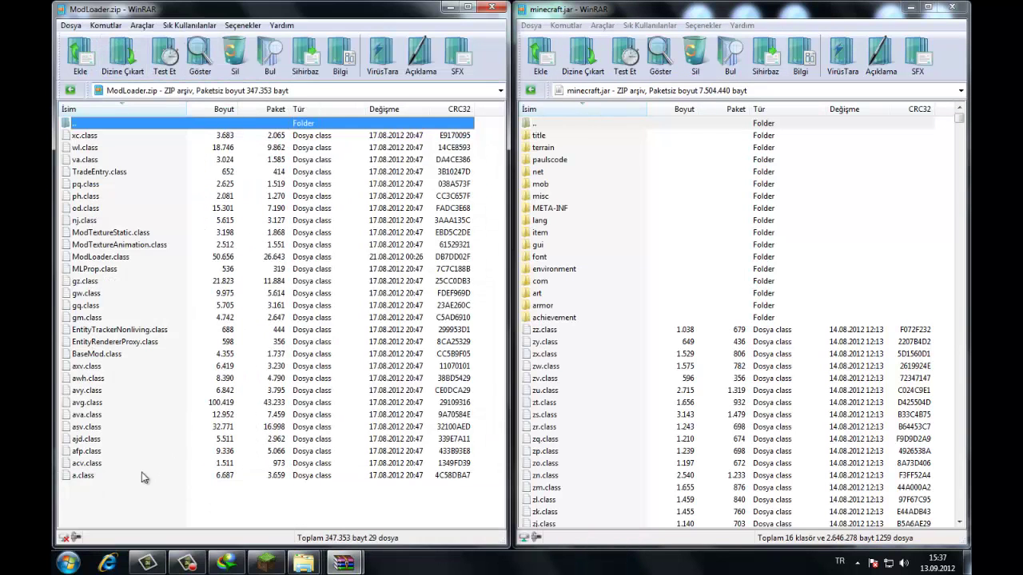
- Try to add all class files from ModLoader.zip to minecraft.jar with the default archive parameters
drag(100, 512, 104, 131)
drag(112, 140, 237, 210)
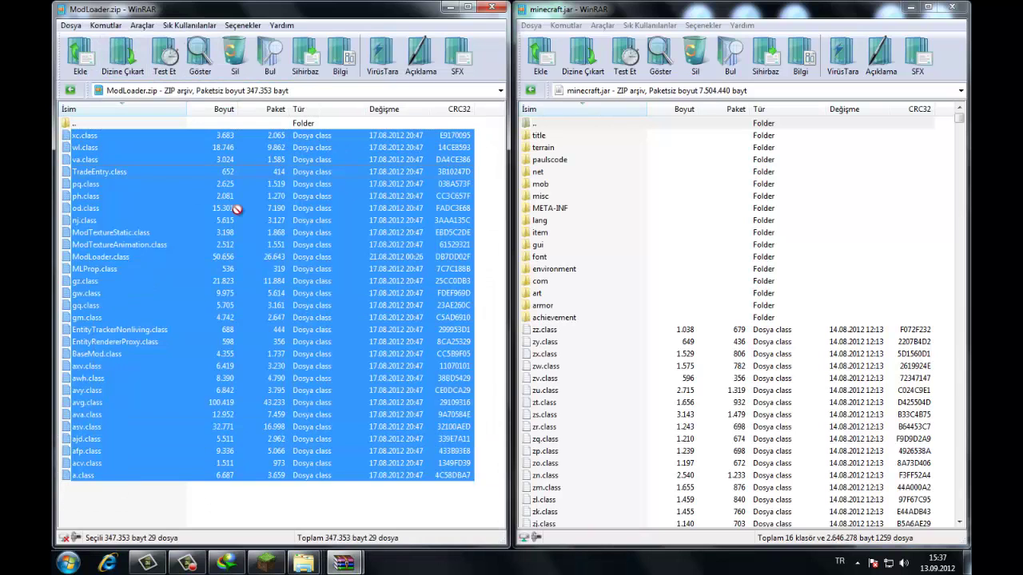
drag(863, 238, 862, 238)
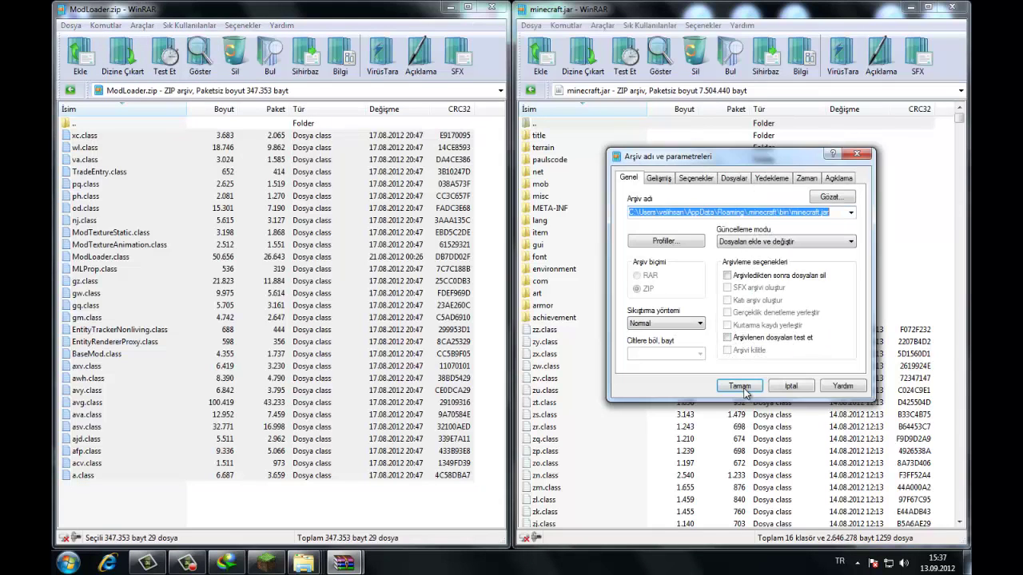
click(739, 386)
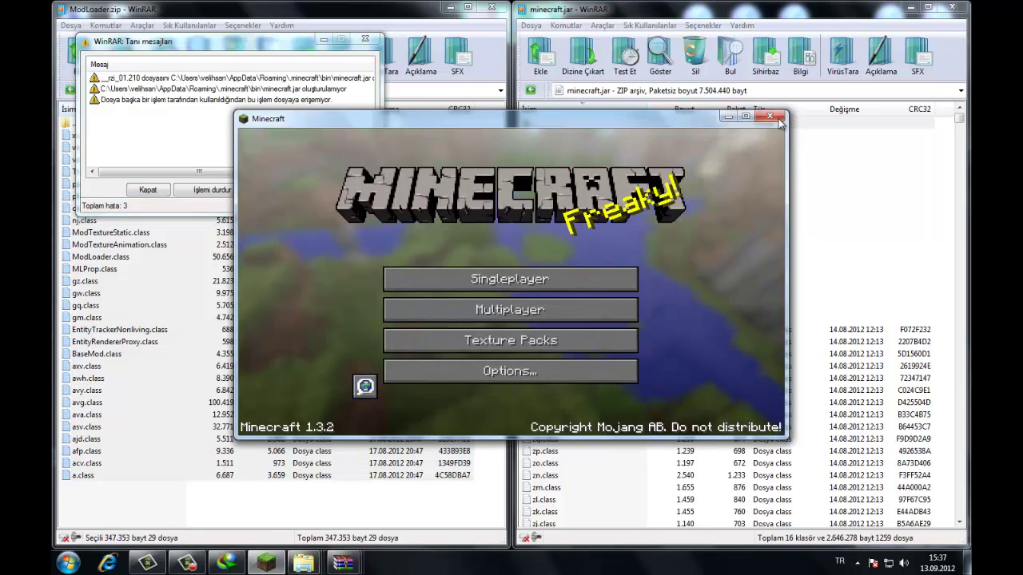
- Close the running Minecraft game and add all the ModLoader.zip class files to minecraft.jar, closing ModLoader.zip when done
click(769, 118)
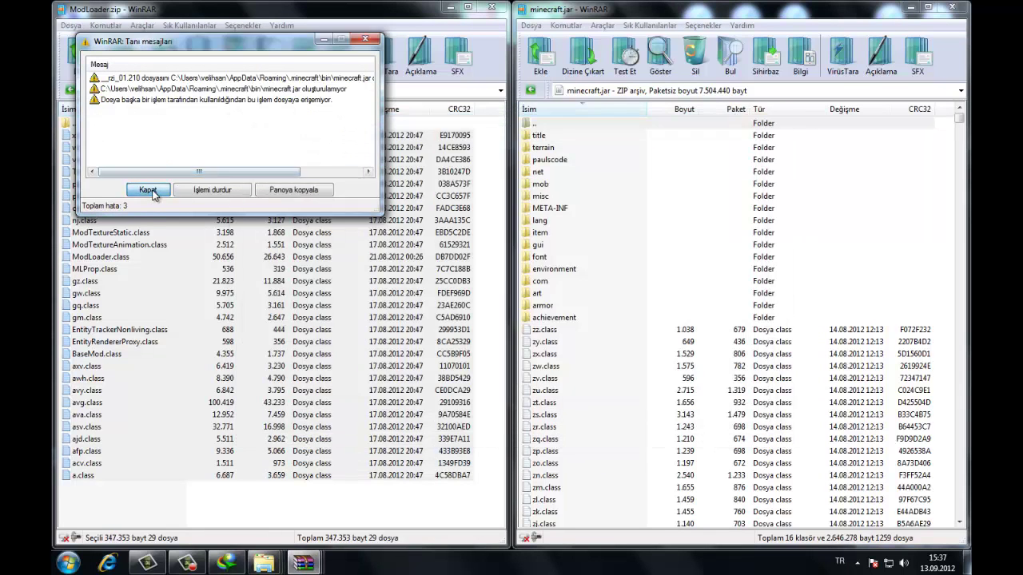
click(148, 190)
drag(102, 201, 703, 240)
click(736, 390)
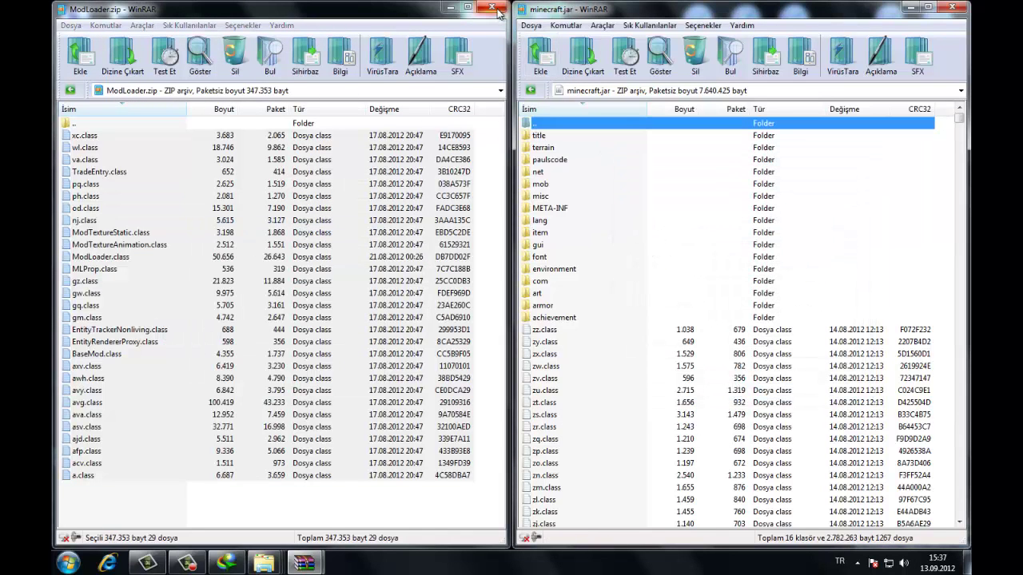
click(497, 10)
- Delete the META-INF folder from minecraft.jar
click(554, 207)
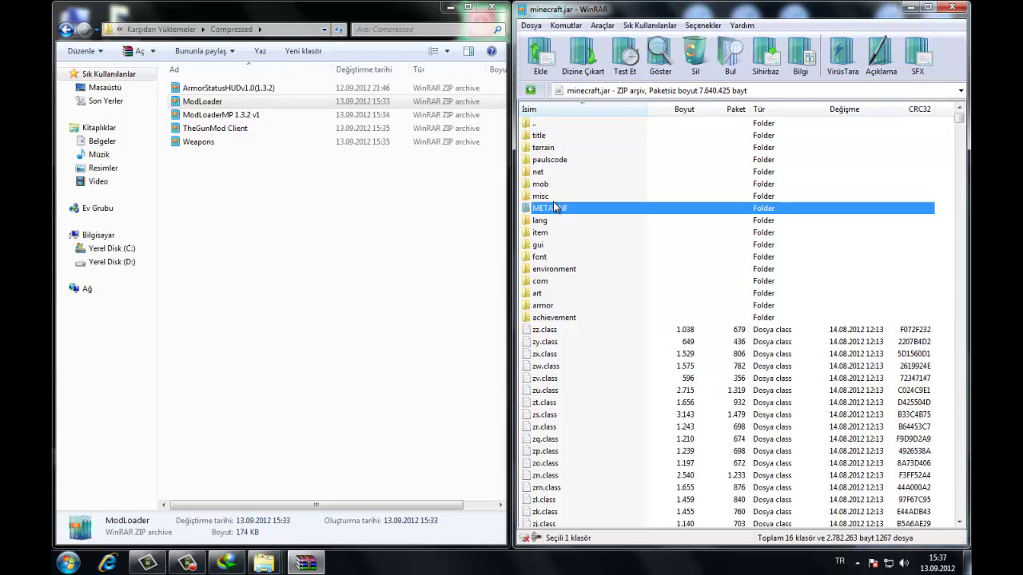
key(Delete)
key(Return)
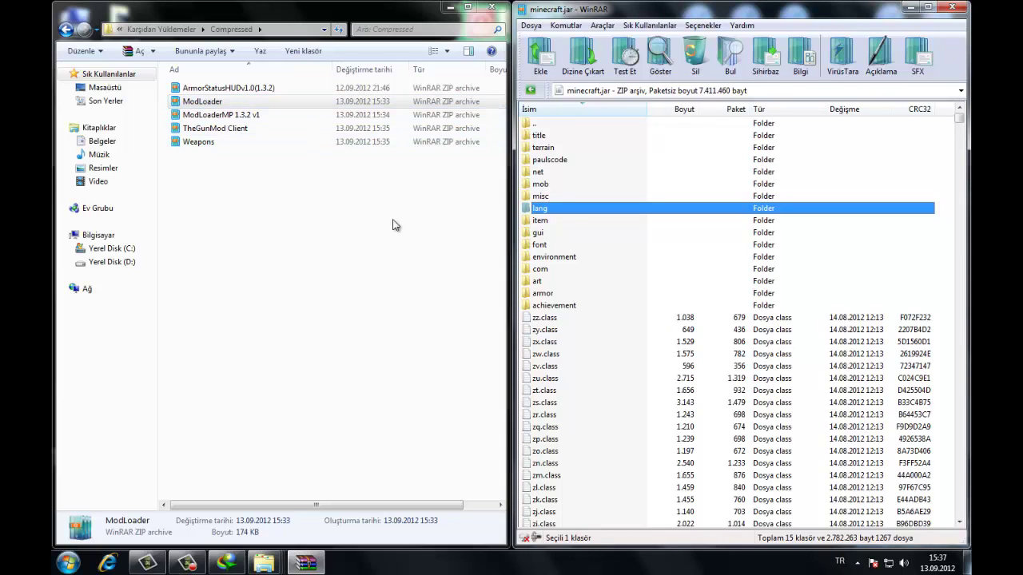
- Add all class files from the ModLoaderMP 1.3.2 v1 archive to minecraft.jar and close the ModLoaderMP archive
click(360, 228)
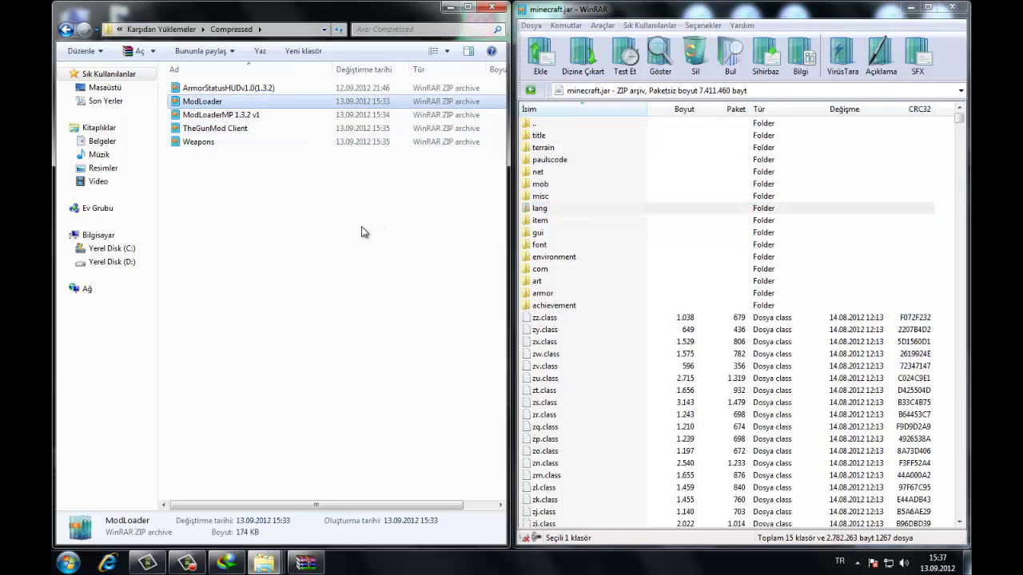
double_click(232, 117)
drag(288, 389, 245, 267)
drag(291, 142, 245, 187)
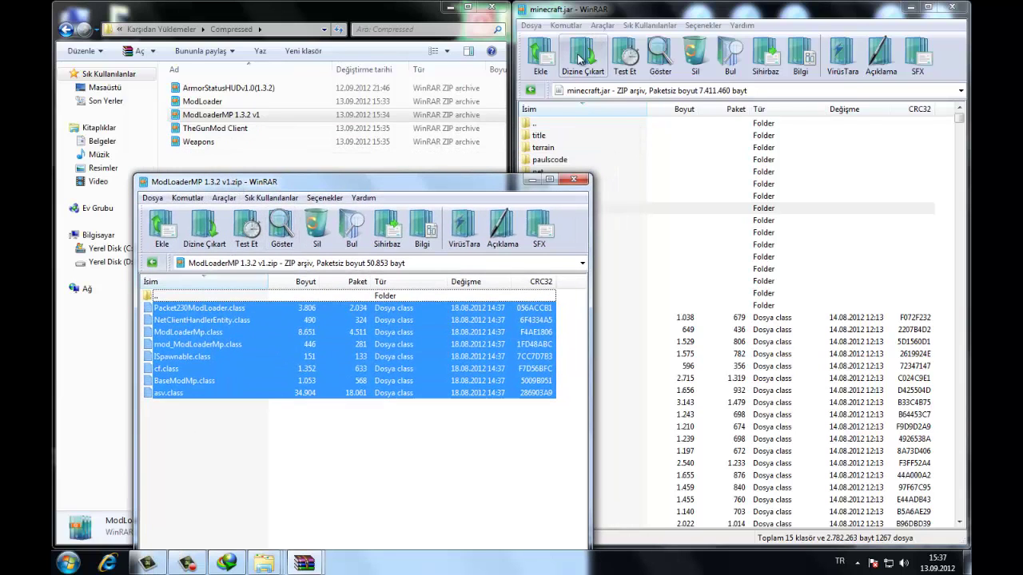
drag(225, 375, 232, 354)
drag(781, 333, 780, 334)
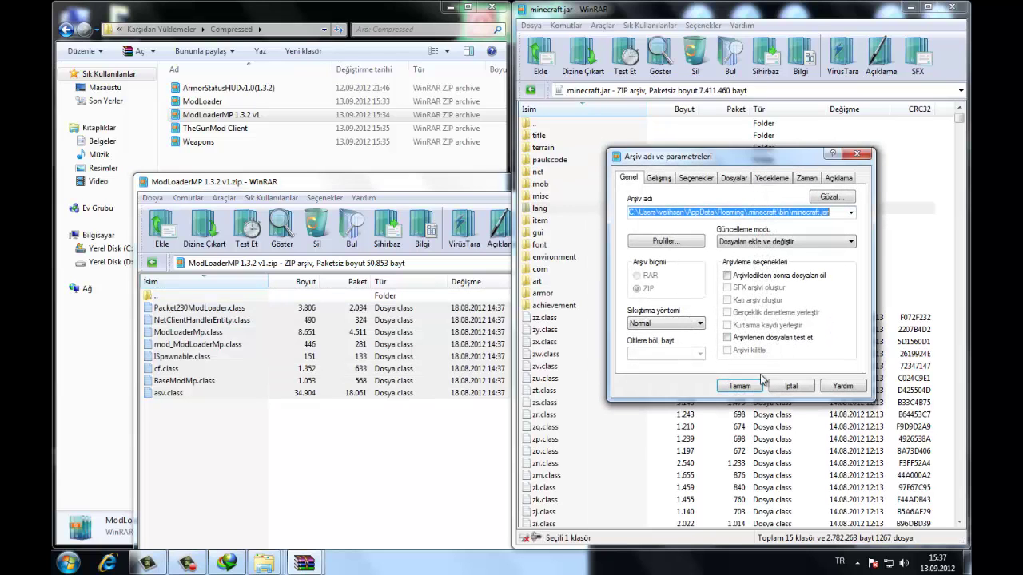
click(738, 386)
click(284, 182)
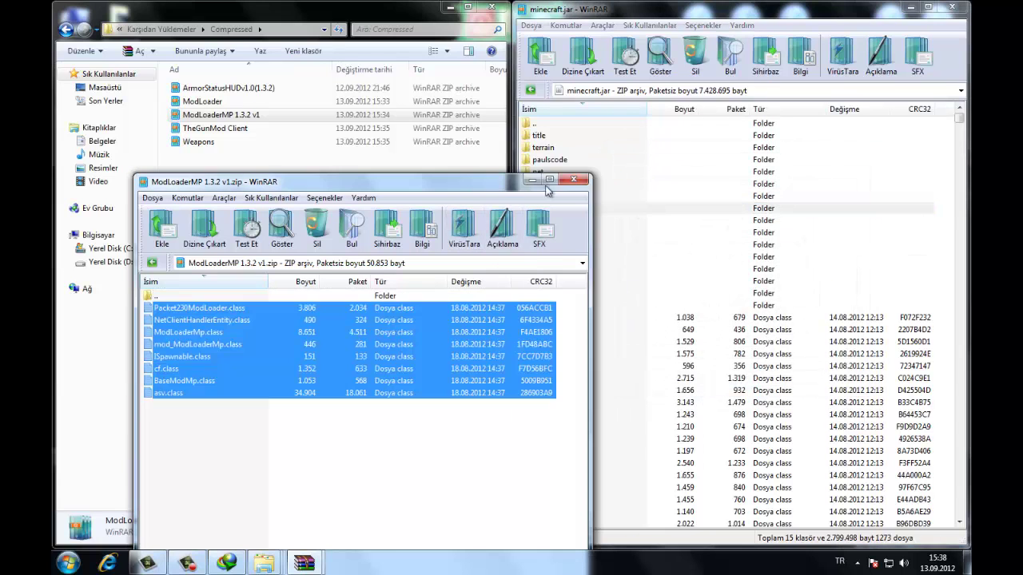
key(Escape)
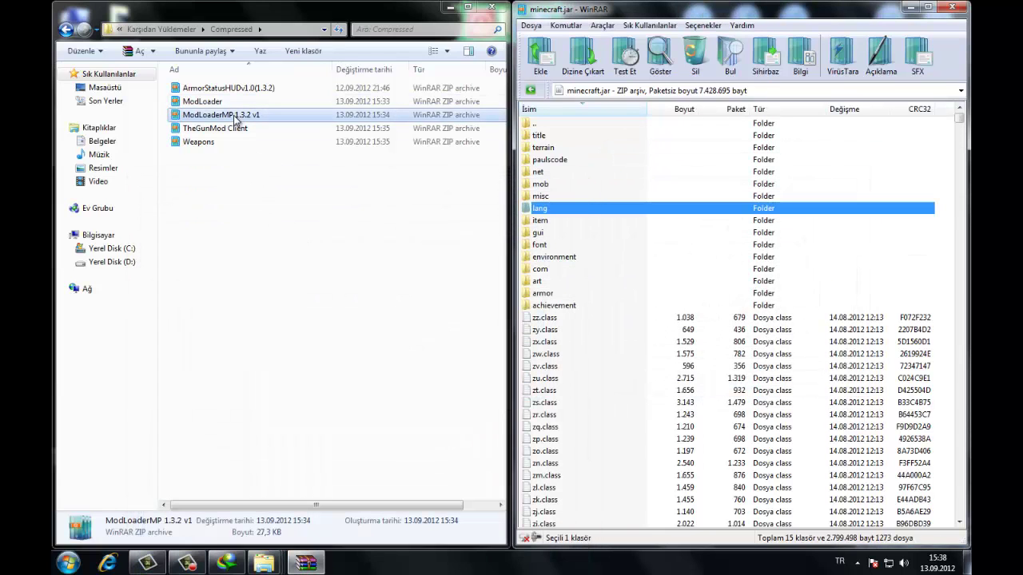
- Open the jar folder inside TheGunMod Client.zip, with the archive window placed beside minecraft.jar
double_click(203, 131)
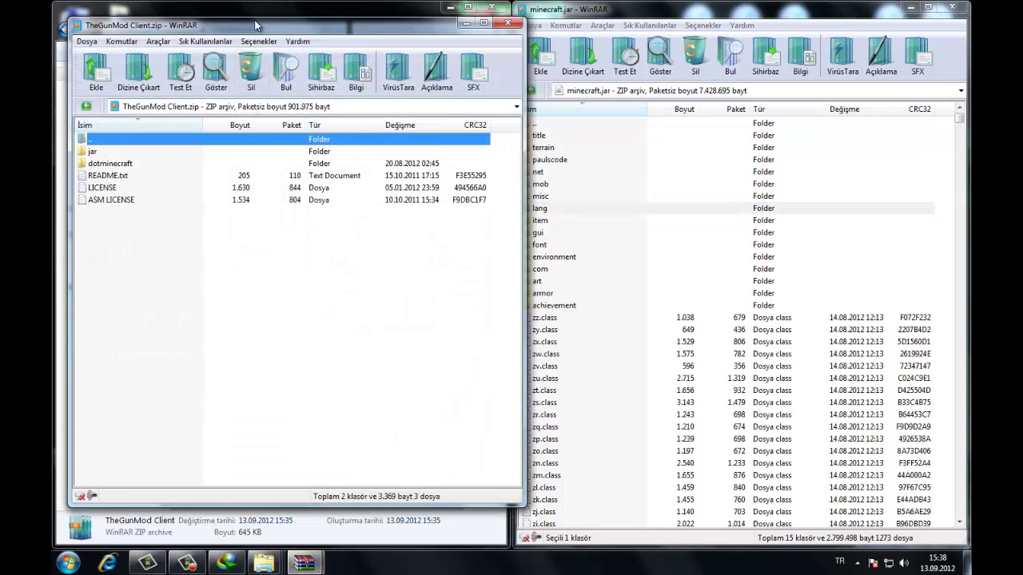
drag(216, 32, 53, 20)
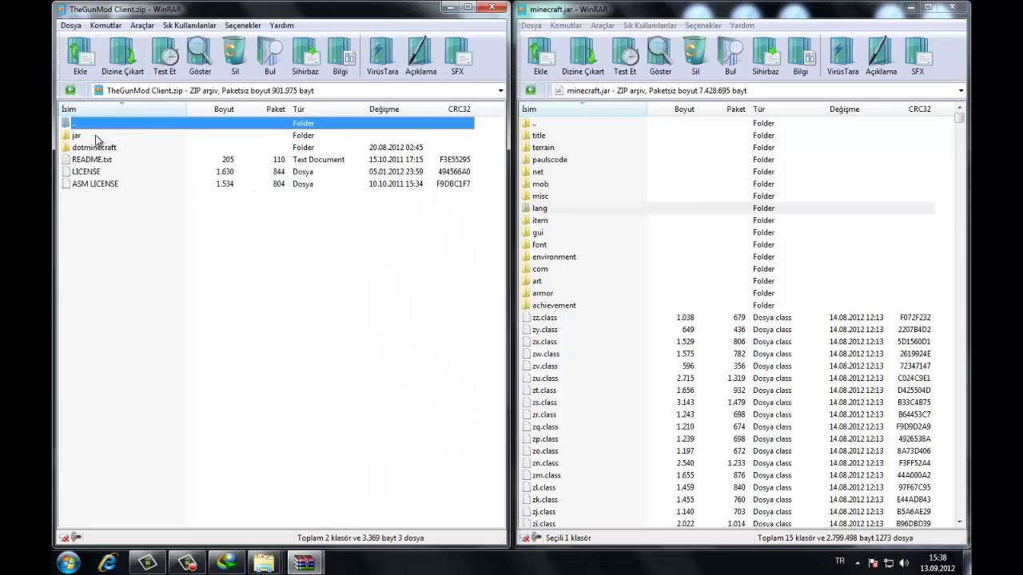
double_click(73, 136)
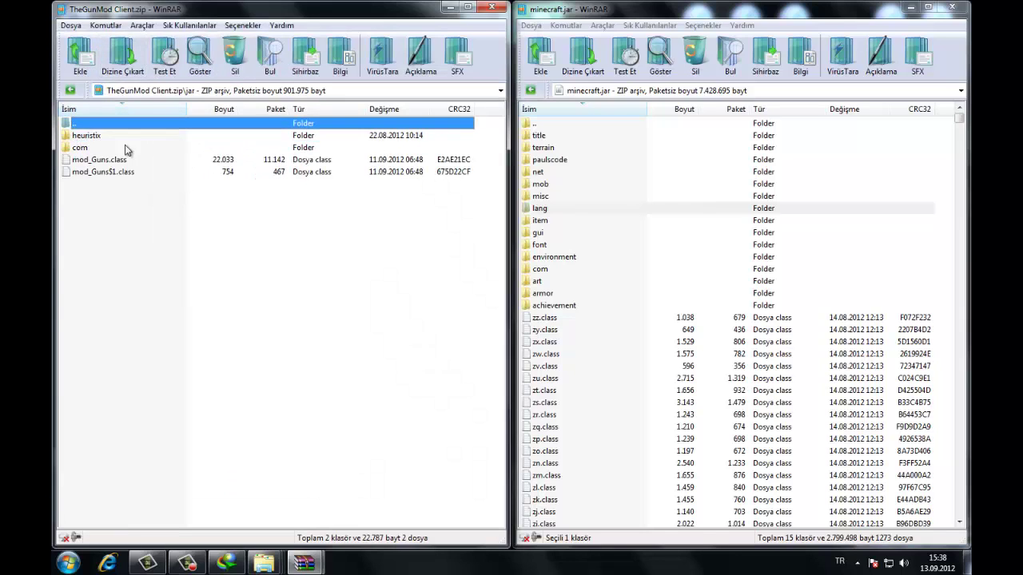
- Add the com folder, mod_Guns.class and mod_Guns$1.class to minecraft.jar, leaving out heuristix, and close TheGunMod Client.zip
drag(184, 205, 116, 151)
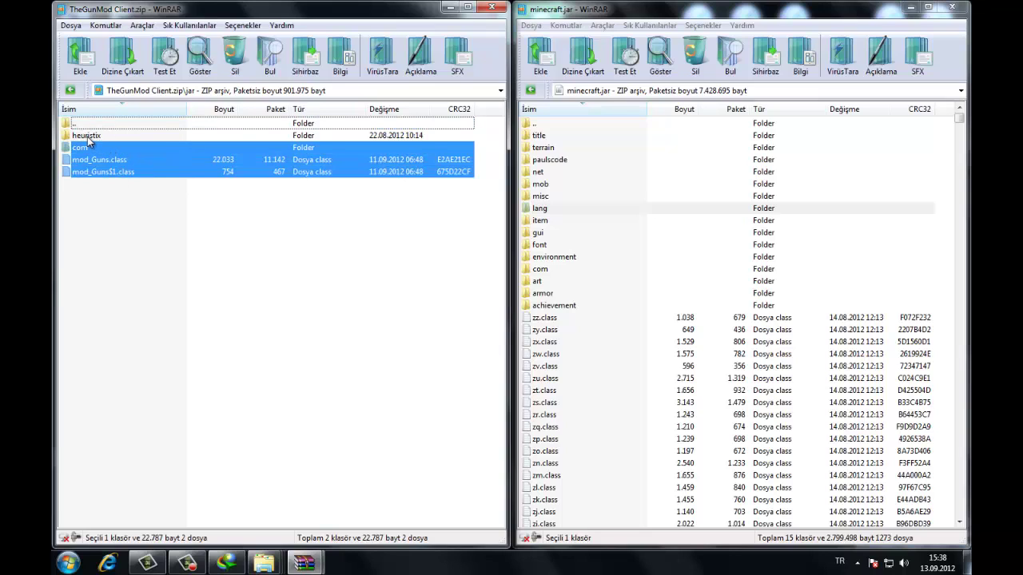
click(88, 137)
click(108, 186)
click(77, 137)
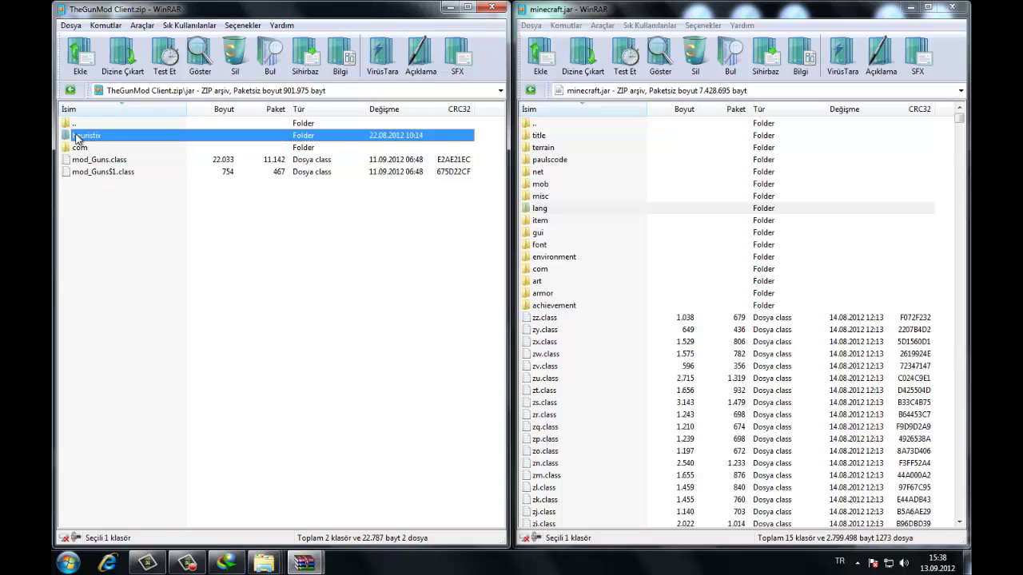
drag(148, 200, 110, 163)
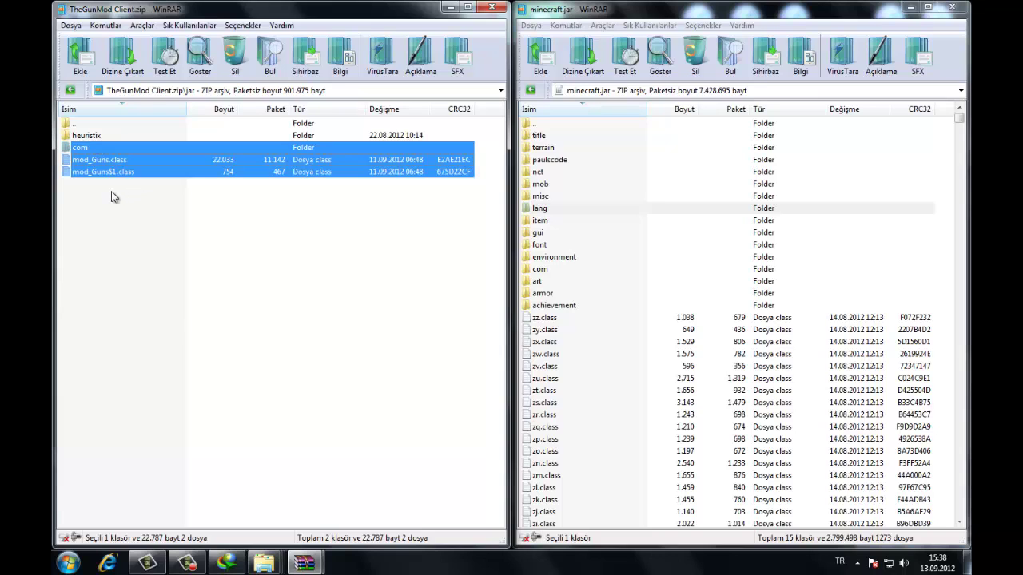
drag(96, 168, 797, 367)
click(739, 386)
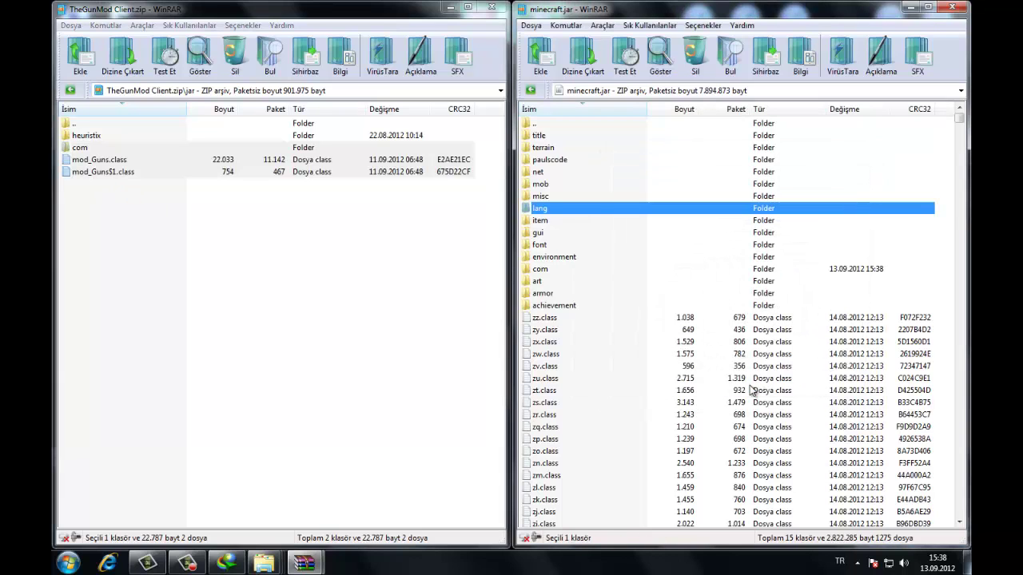
click(501, 8)
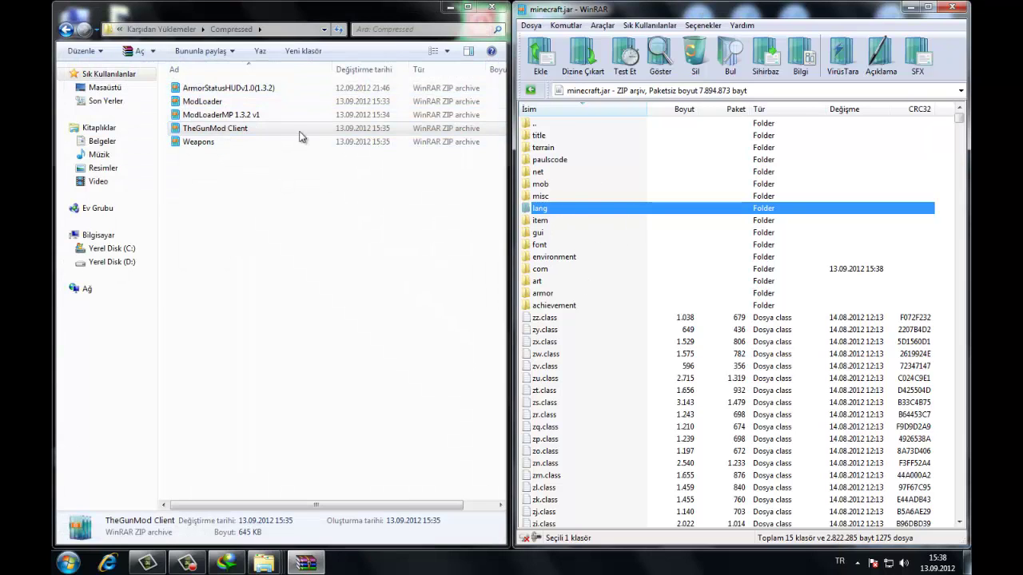
- Reopen TheGunMod Client.zip, check its jar folder, and open its dotminecraft folder containing heuristix
double_click(232, 130)
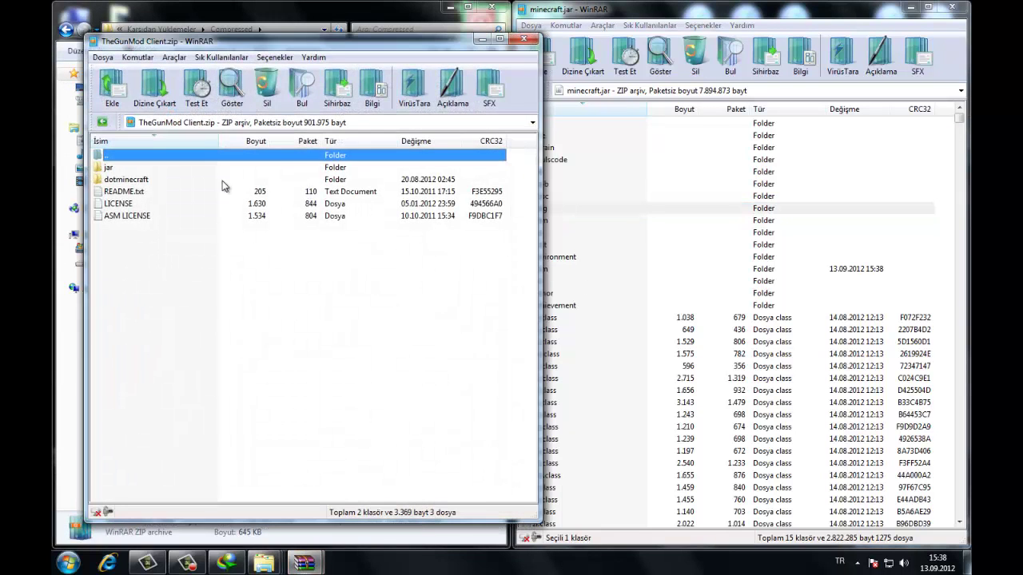
double_click(118, 169)
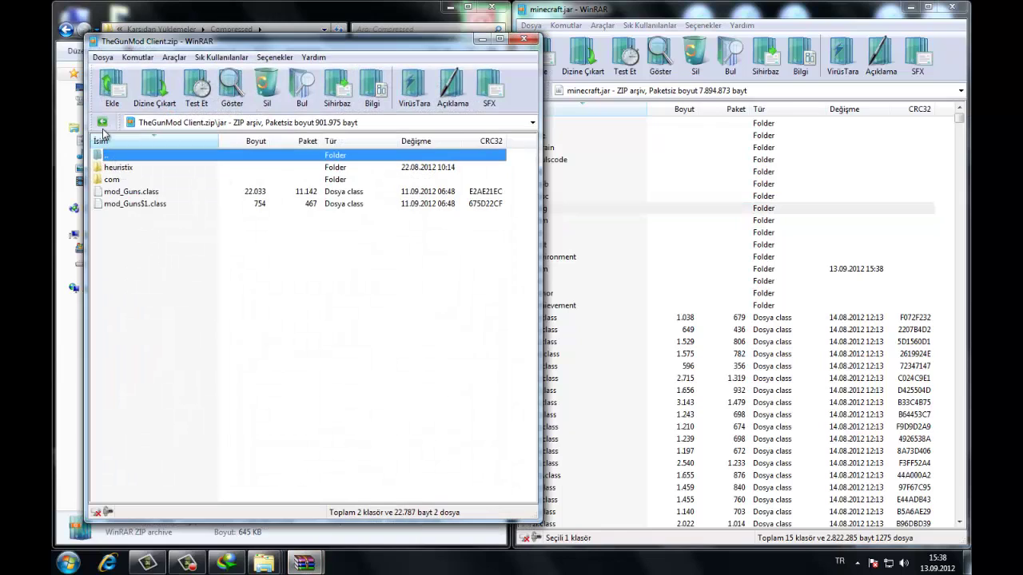
click(102, 122)
double_click(121, 168)
click(158, 170)
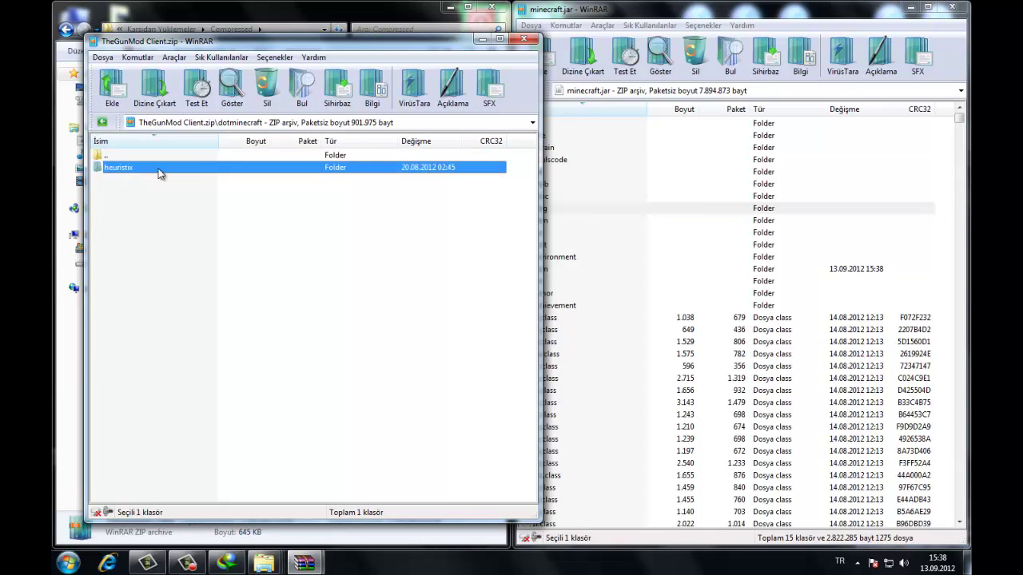
double_click(113, 156)
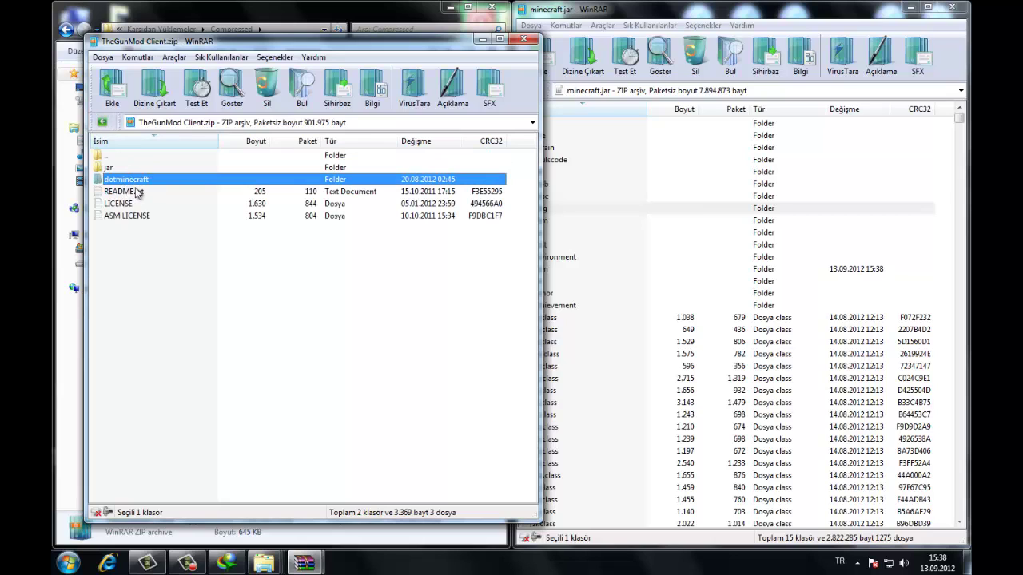
double_click(117, 181)
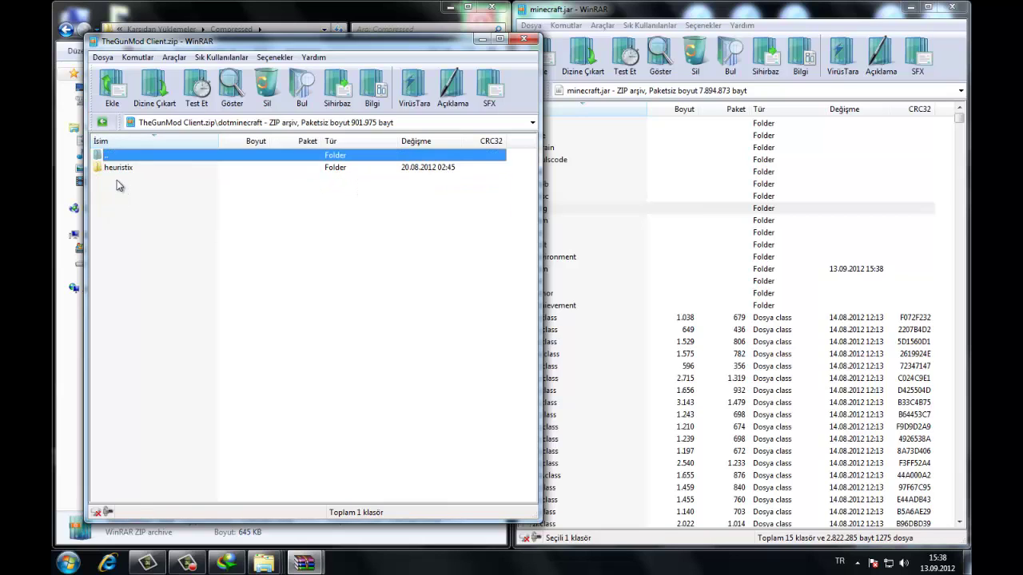
- Copy the heuristix folder from the archive's dotminecraft folder into the .minecraft folder and close TheGunMod Client.zip
click(620, 163)
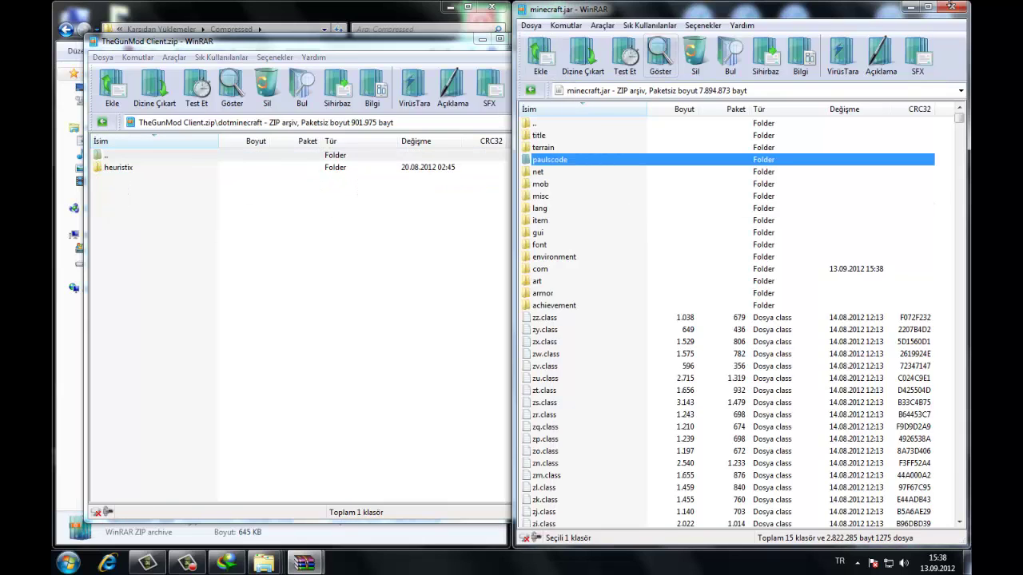
mouse_move(282, 555)
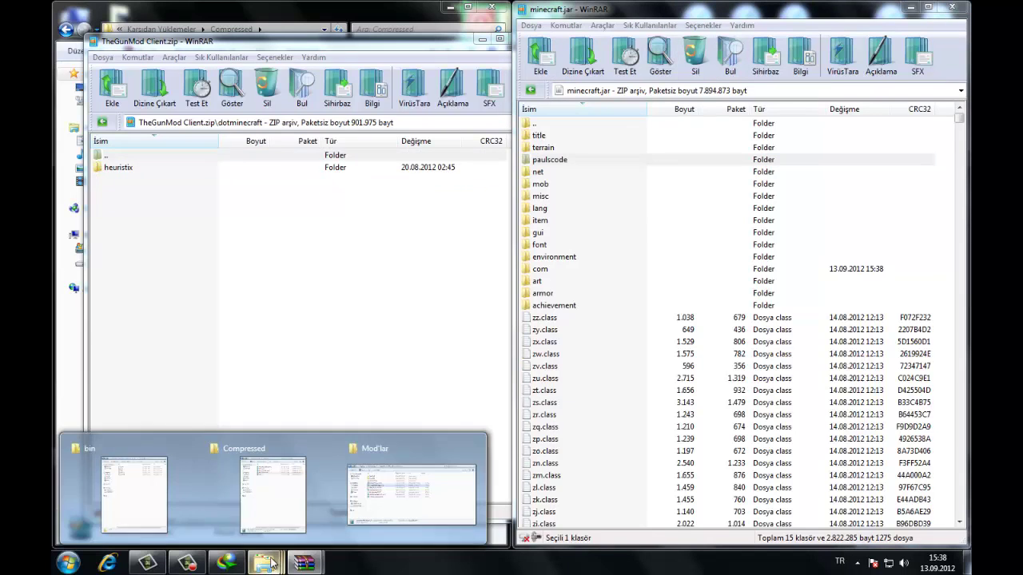
click(164, 471)
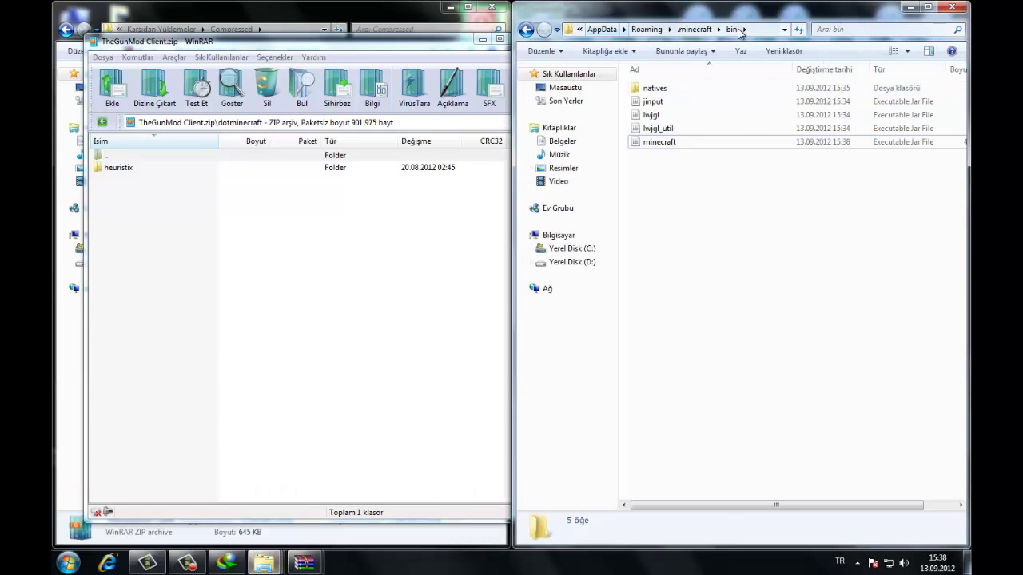
click(694, 29)
drag(703, 96, 701, 262)
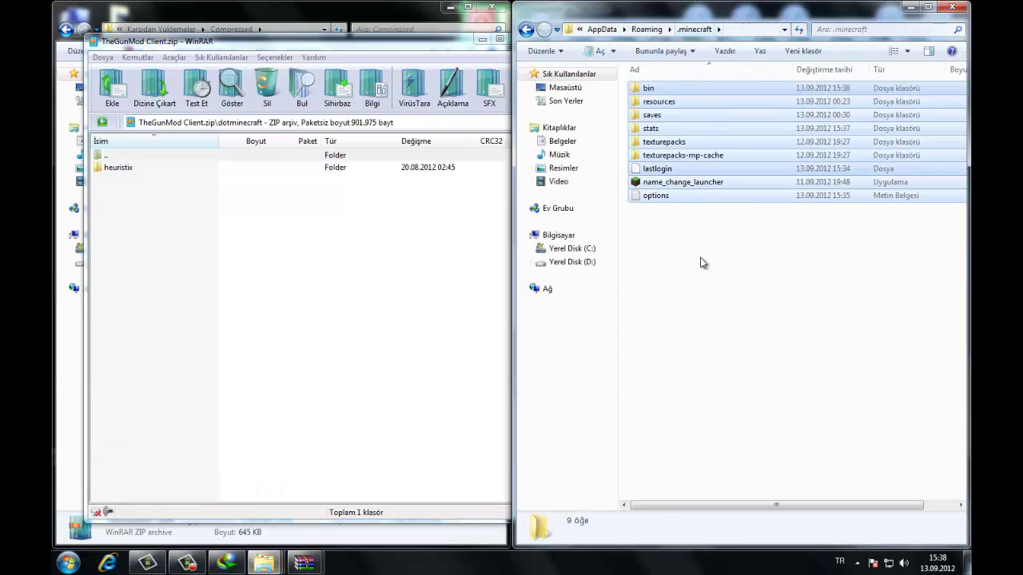
click(765, 274)
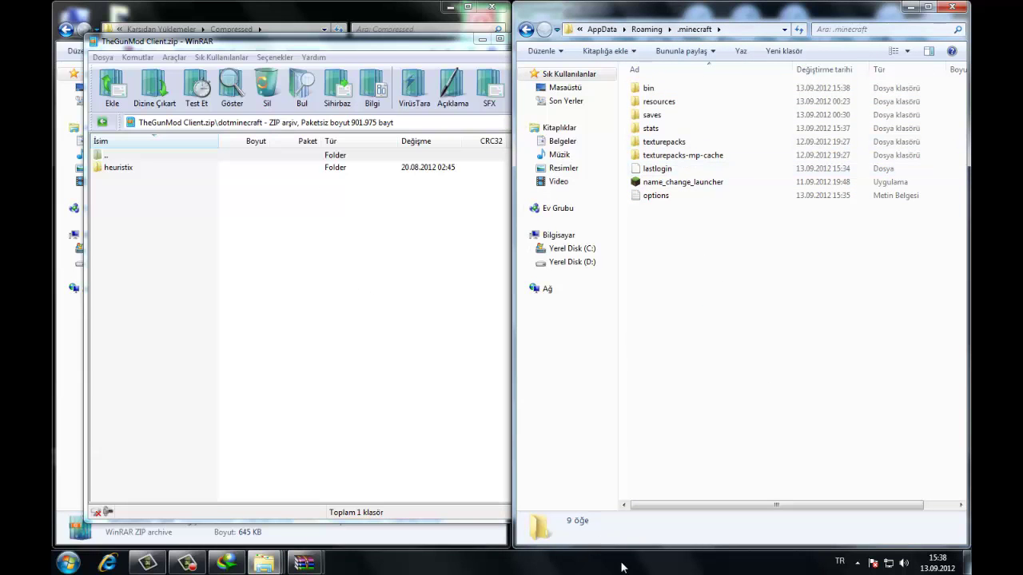
drag(117, 171, 765, 370)
click(432, 57)
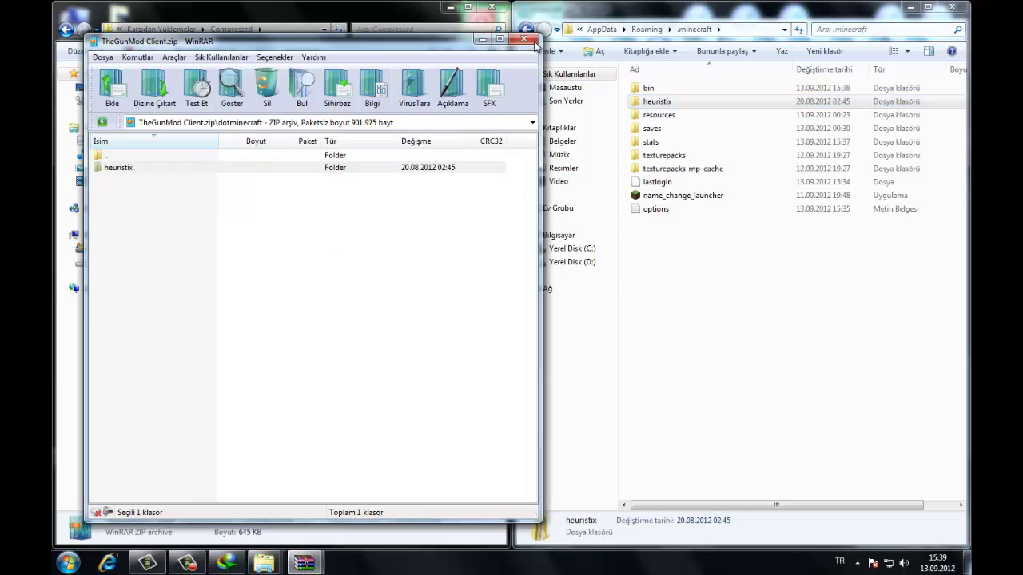
click(521, 40)
- Open Weapons.zip and go to the guns folder inside .minecraft\heuristix beside it
double_click(206, 143)
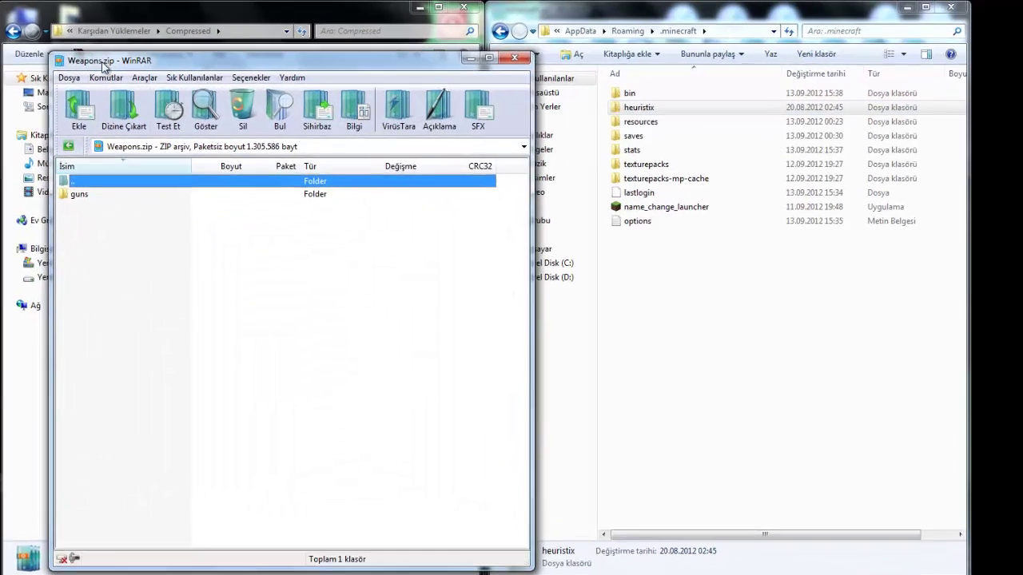
click(657, 101)
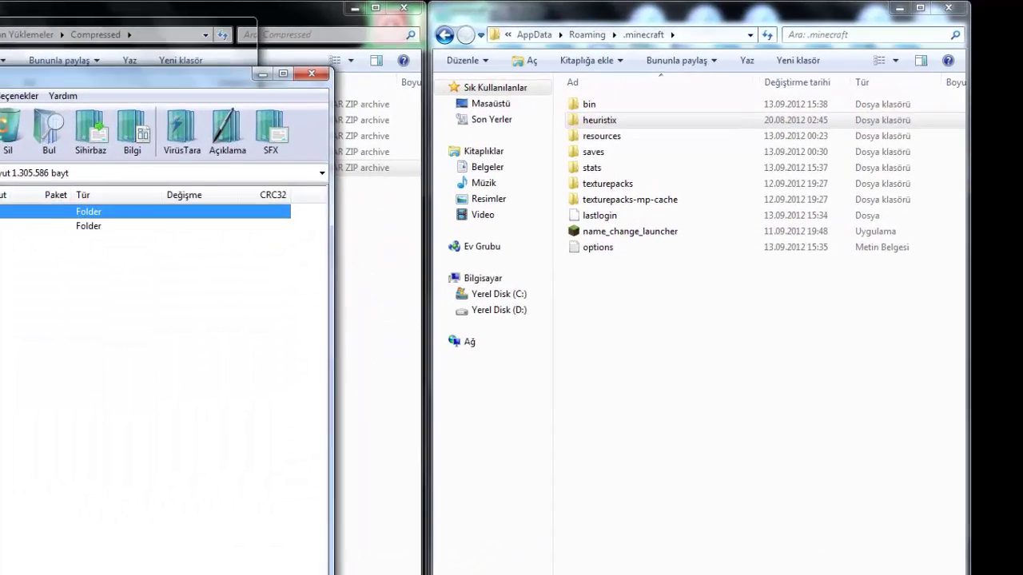
double_click(589, 128)
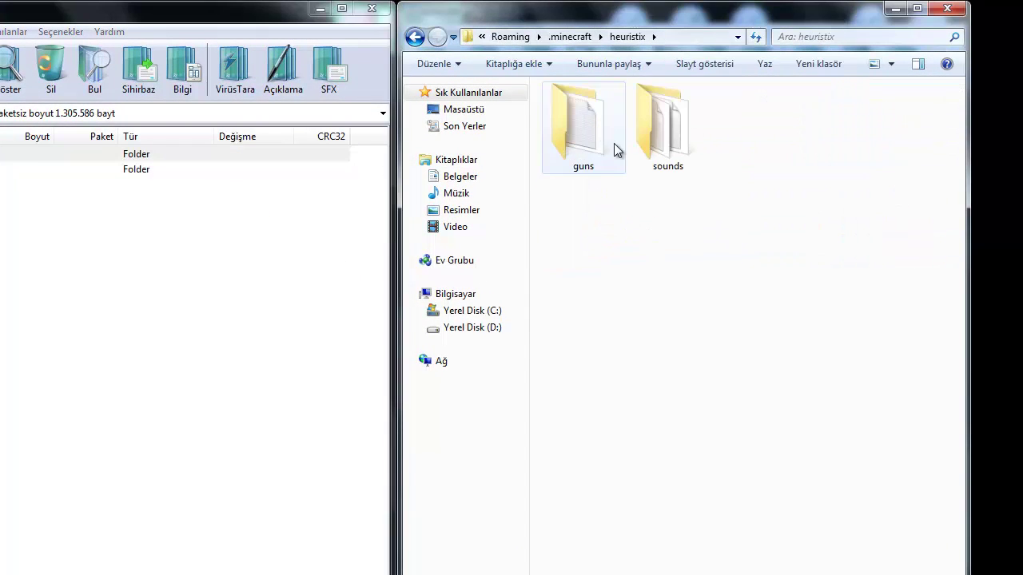
double_click(576, 132)
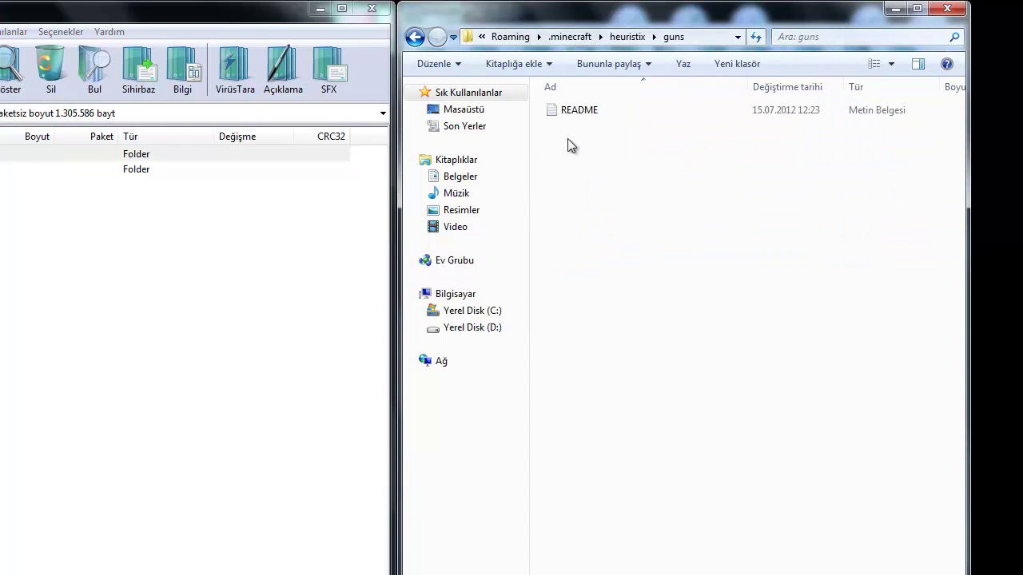
click(414, 37)
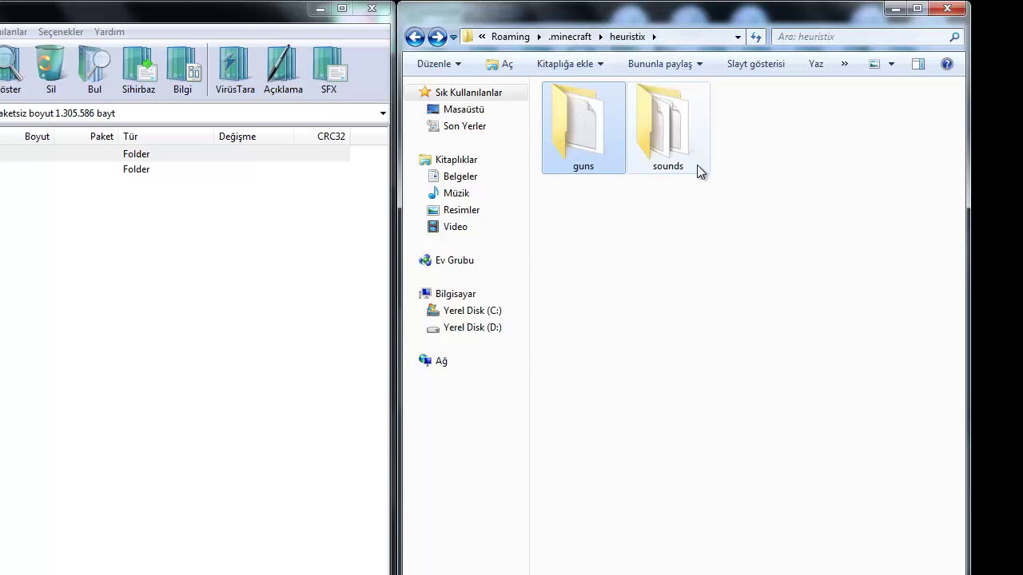
double_click(581, 123)
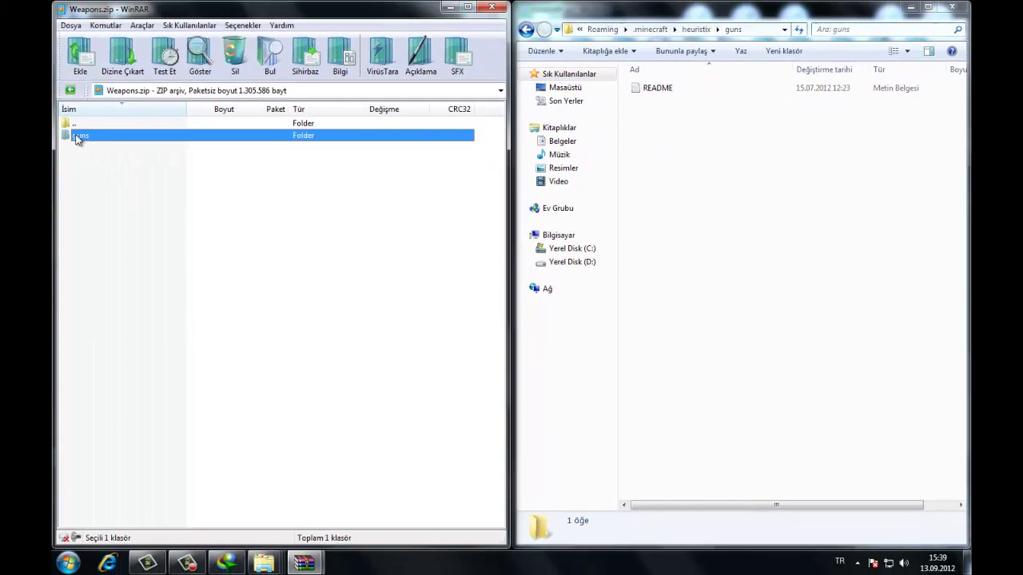
- Copy all .gun2 files from the guns folder of Weapons.zip into heuristix\guns, and close the archive and folder windows
double_click(77, 134)
drag(150, 354, 701, 316)
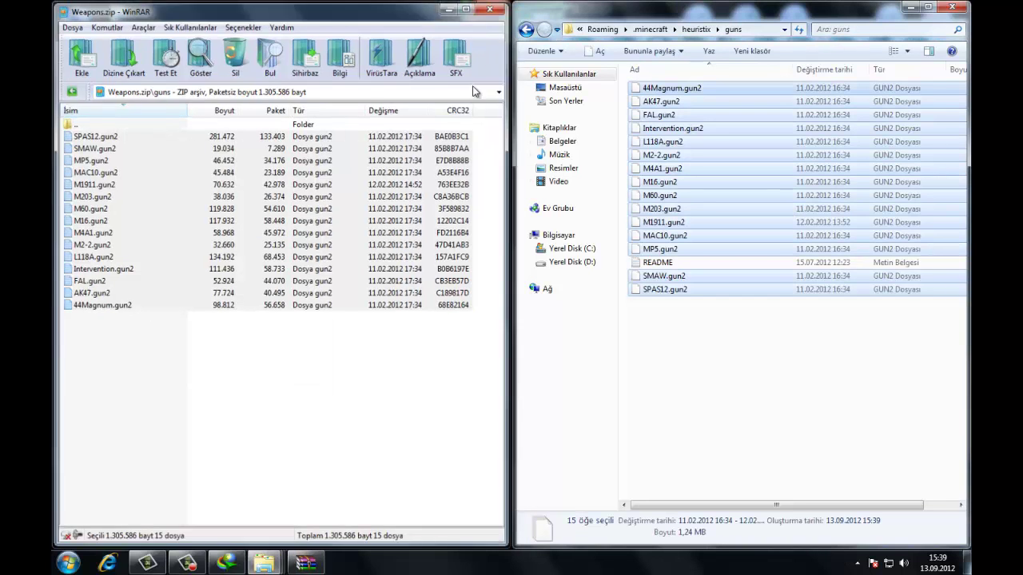
click(490, 8)
click(495, 11)
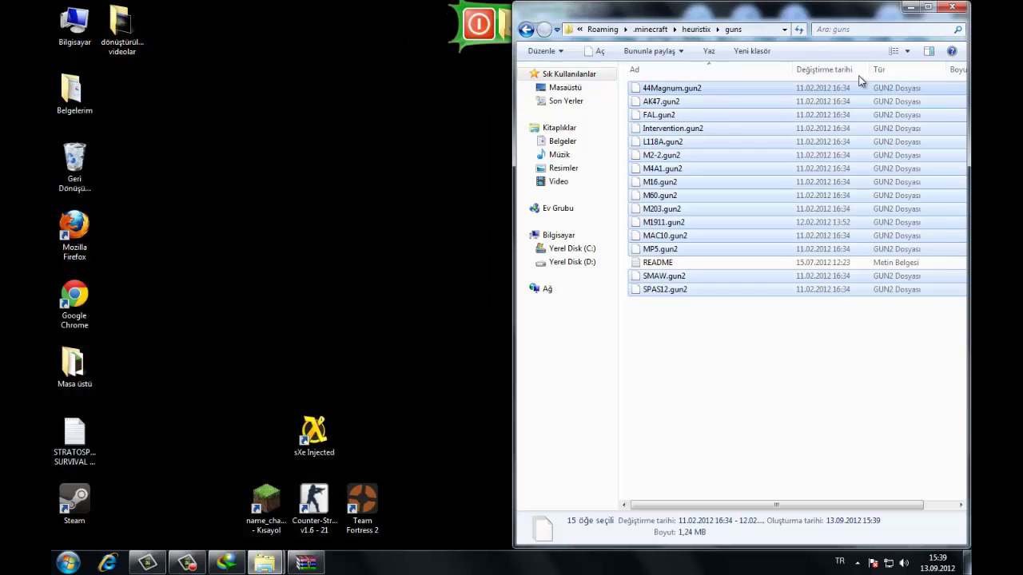
click(950, 7)
click(951, 7)
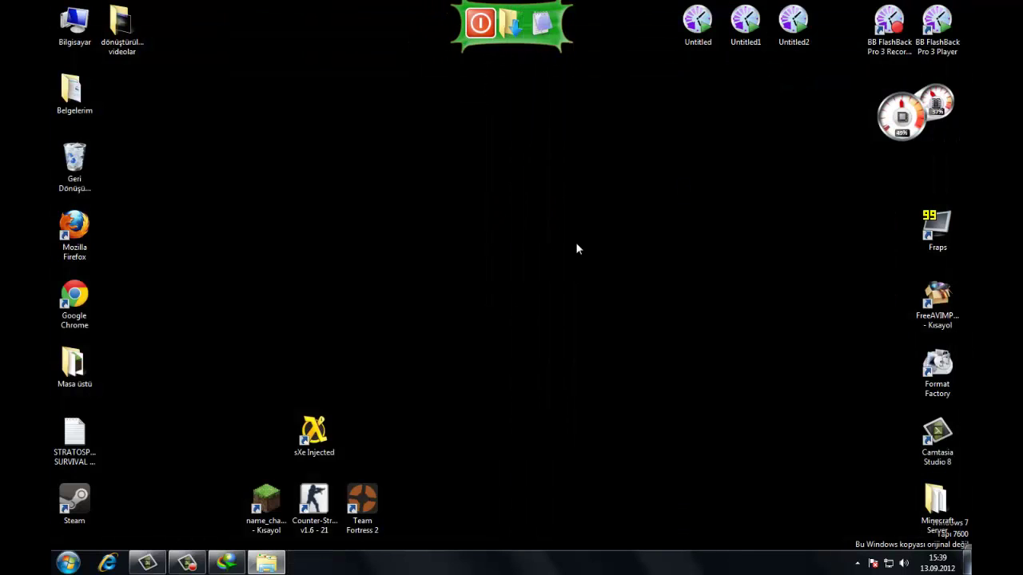
- Start the Minecraft launcher from the desktop and enter the game with the filled-in username
click(266, 502)
double_click(262, 508)
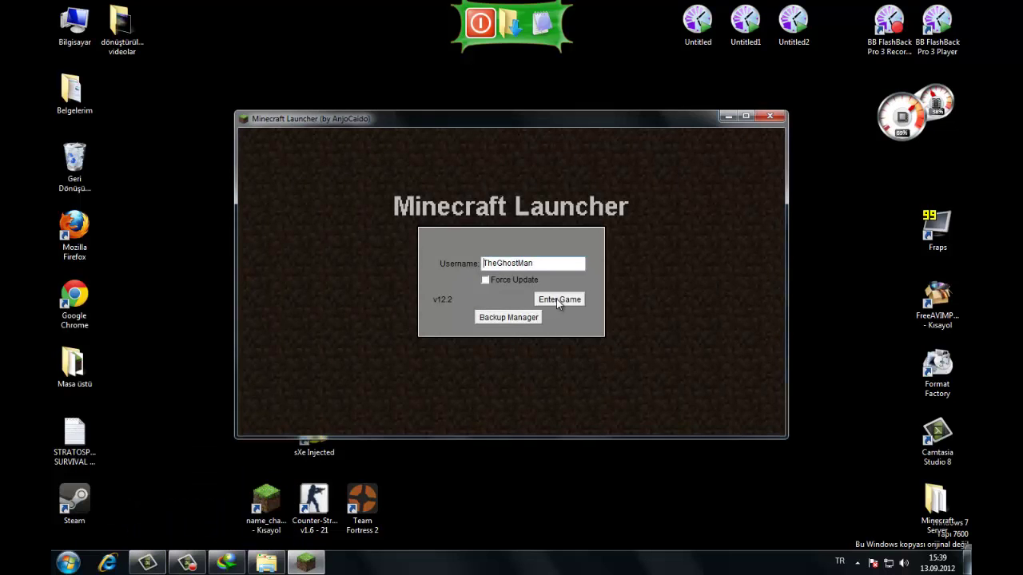
click(557, 300)
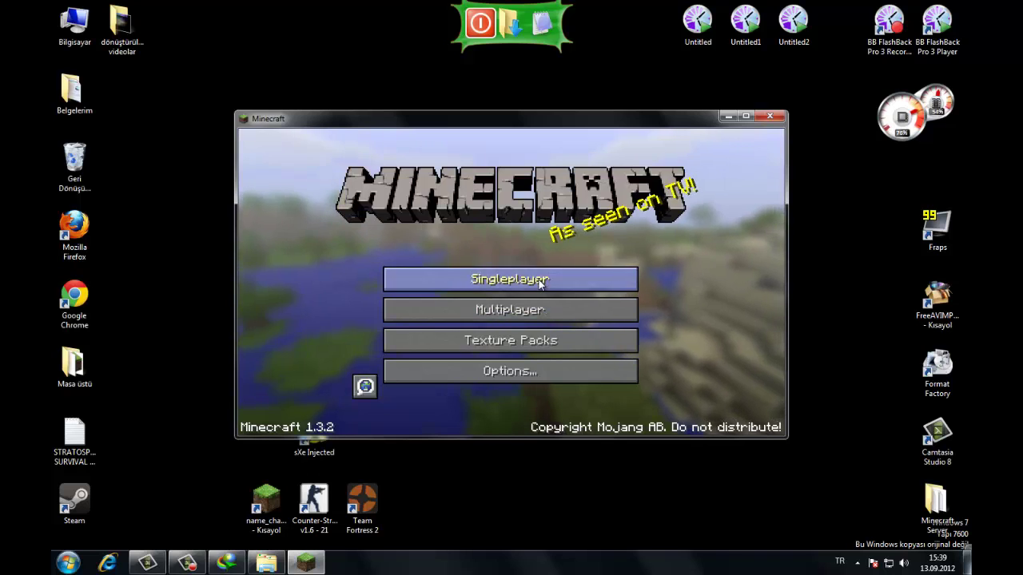
- Create a new singleplayer world named New World in Creative mode
click(523, 279)
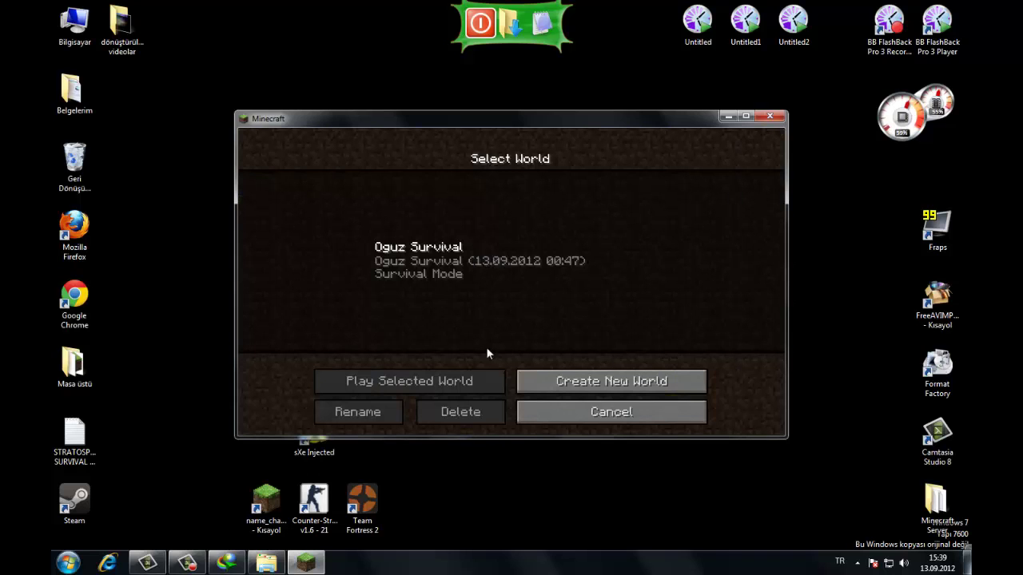
click(569, 384)
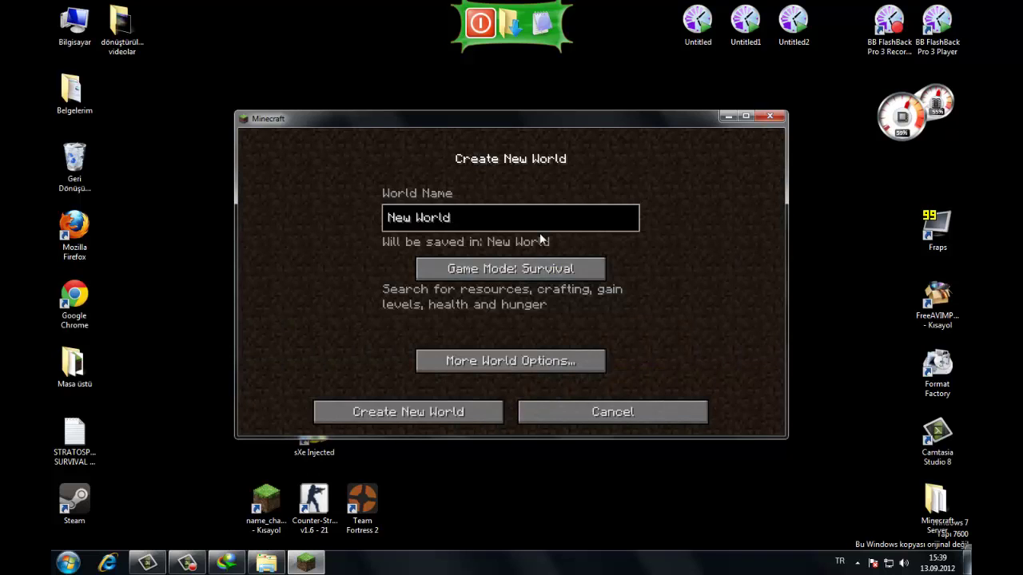
click(536, 274)
click(476, 414)
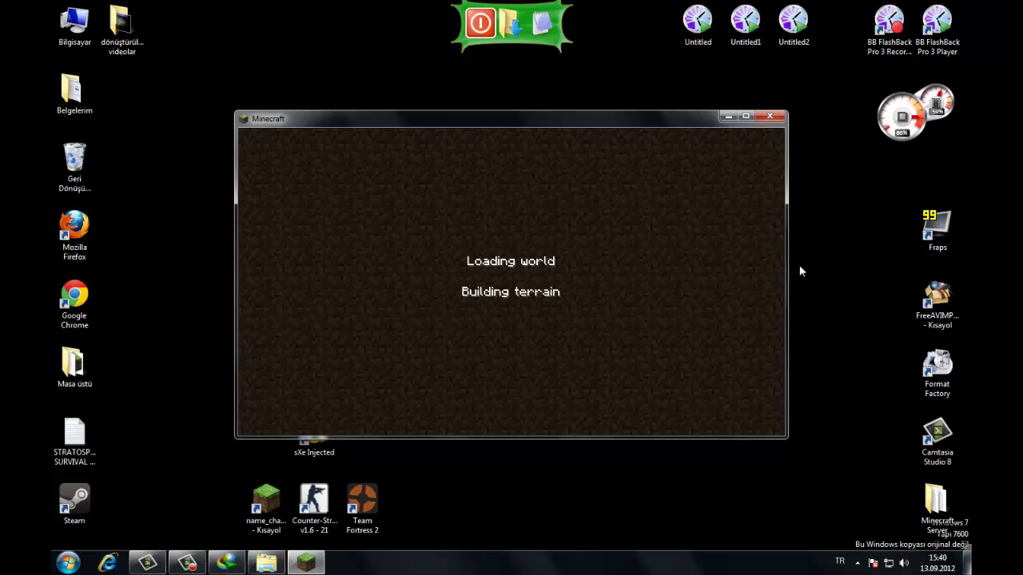
click(929, 233)
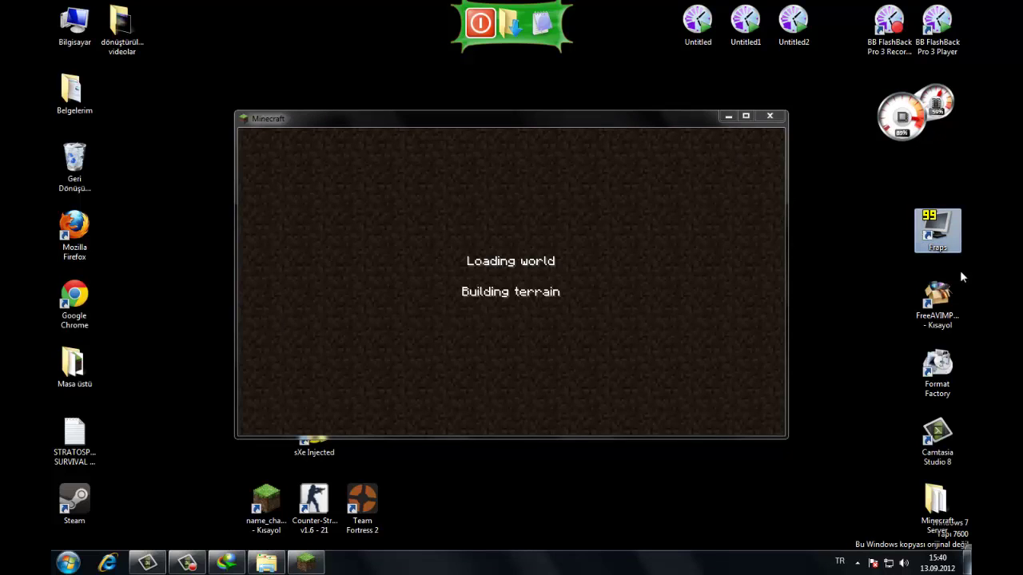
click(940, 436)
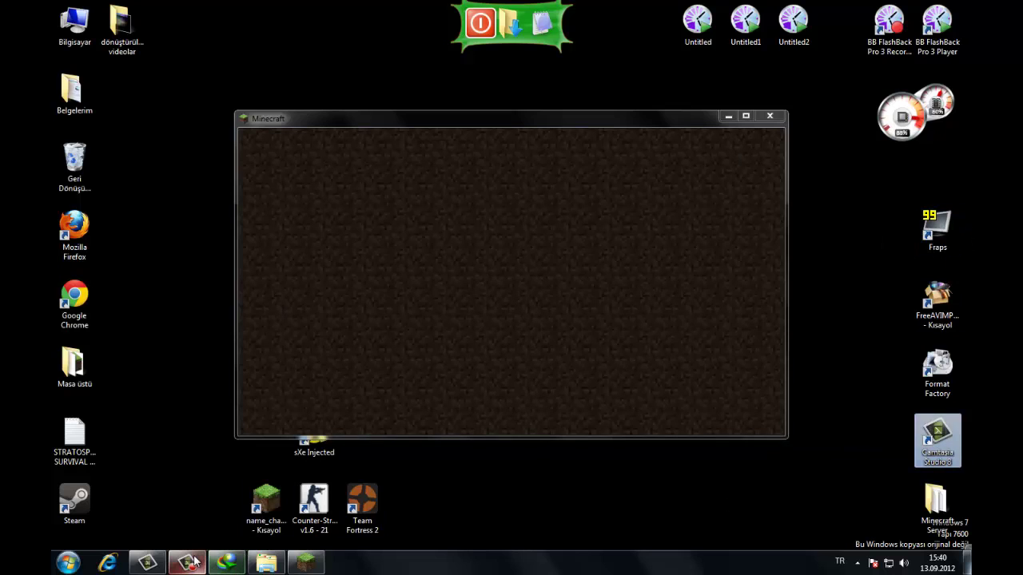
click(192, 564)
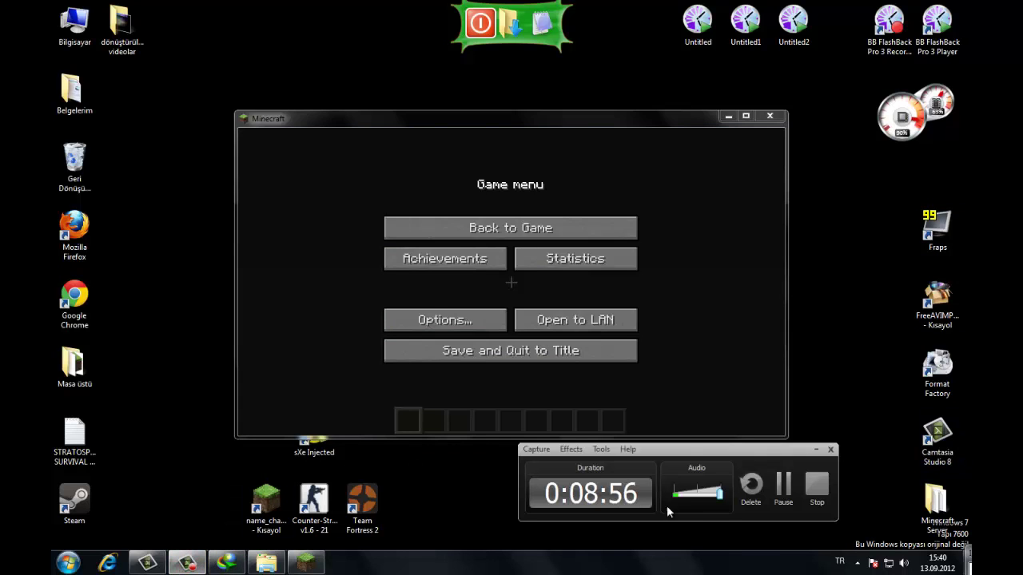
- Resume the game, walk around the world, and examine the Combat category of the creative inventory for the mod's guns
click(607, 228)
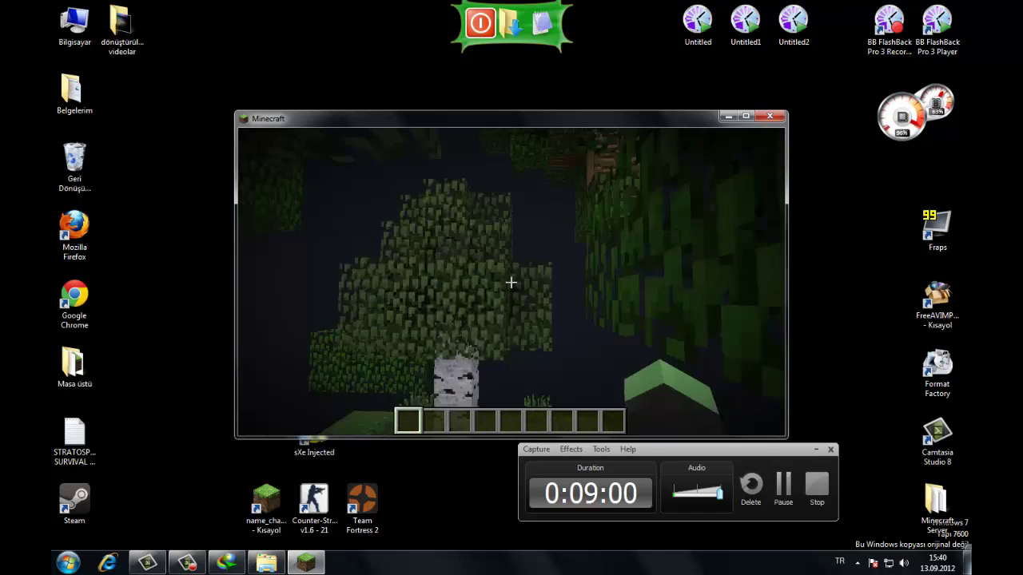
key(w)
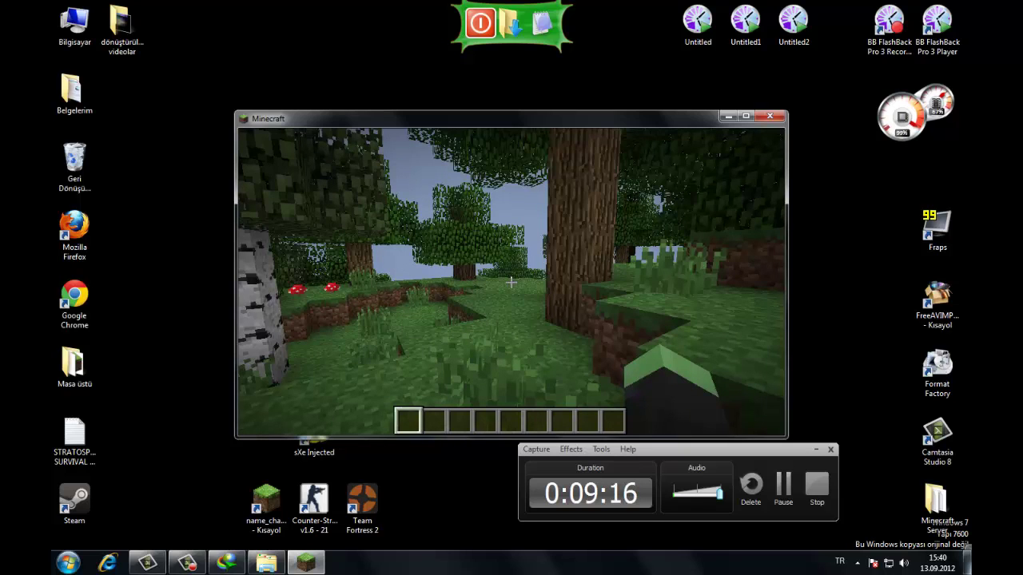
mouse_move(511, 282)
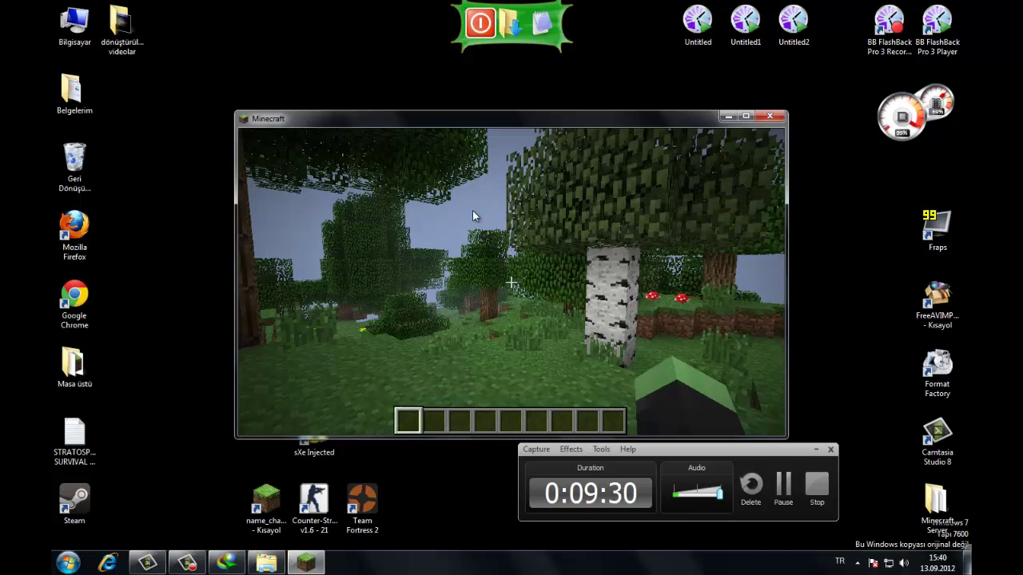
key(e)
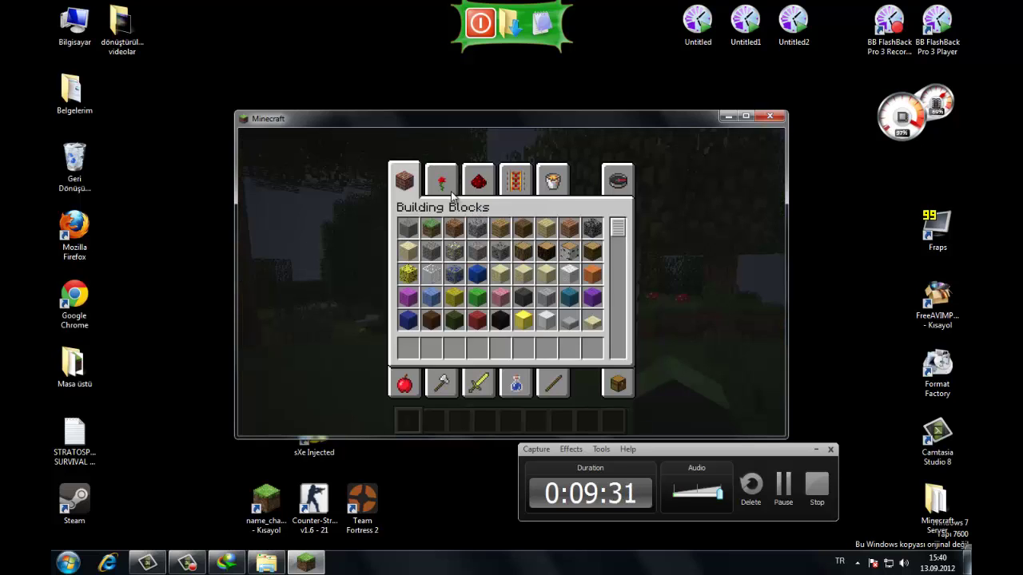
click(478, 385)
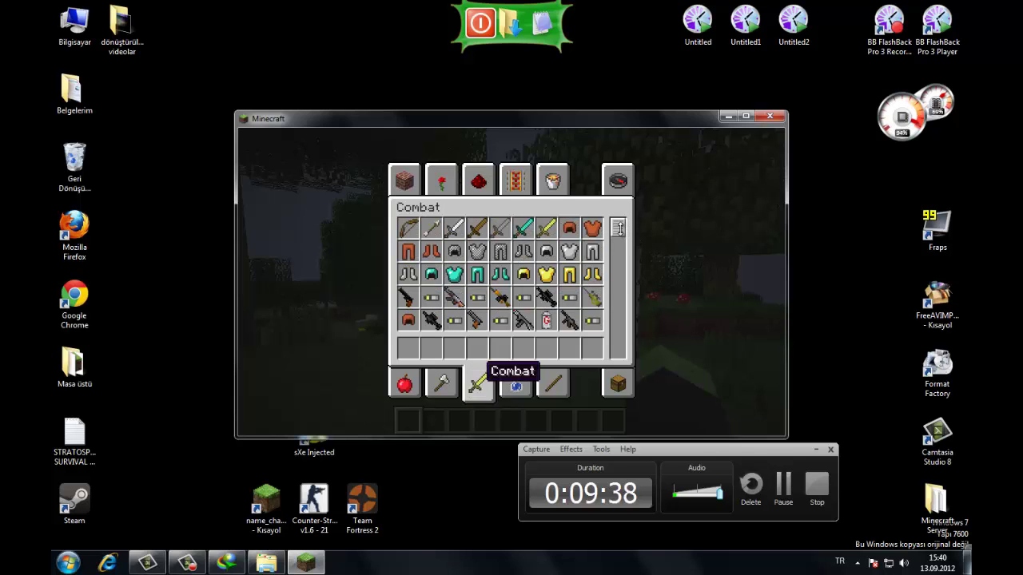